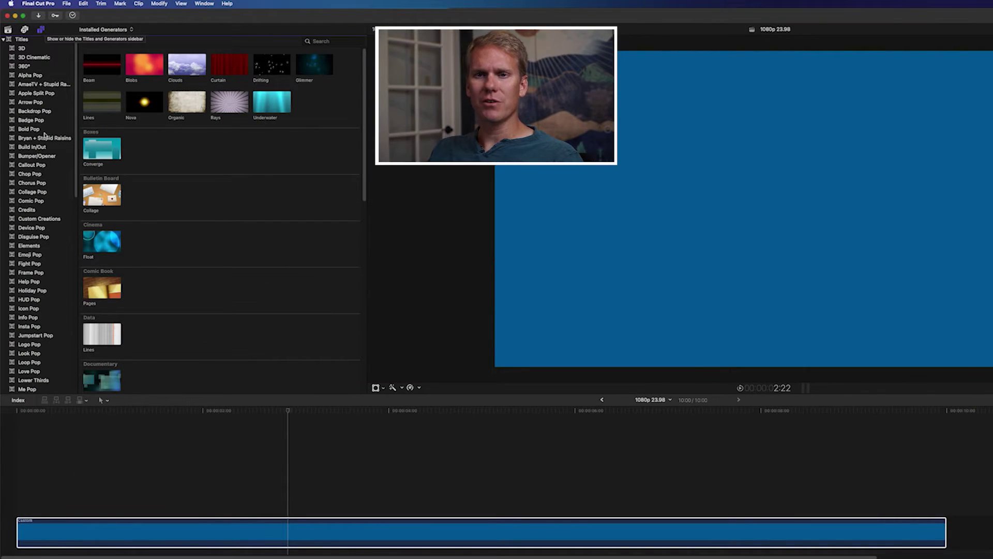
Step: Add the Beam background generator above the blue Custom clip from the timeline start, and park the playhead at 3:21
scroll(44, 136, down, 15)
click(32, 336)
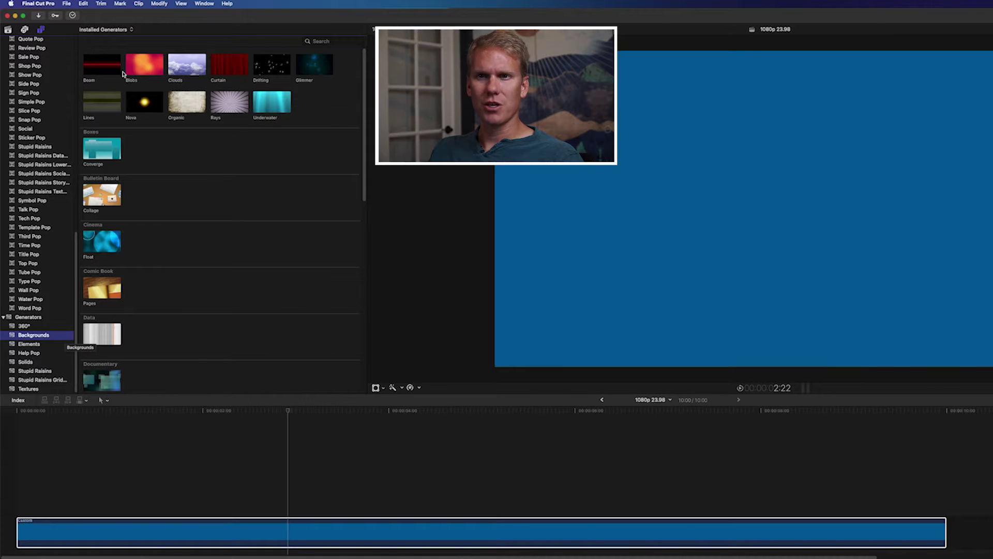
drag(93, 68, 19, 487)
click(380, 467)
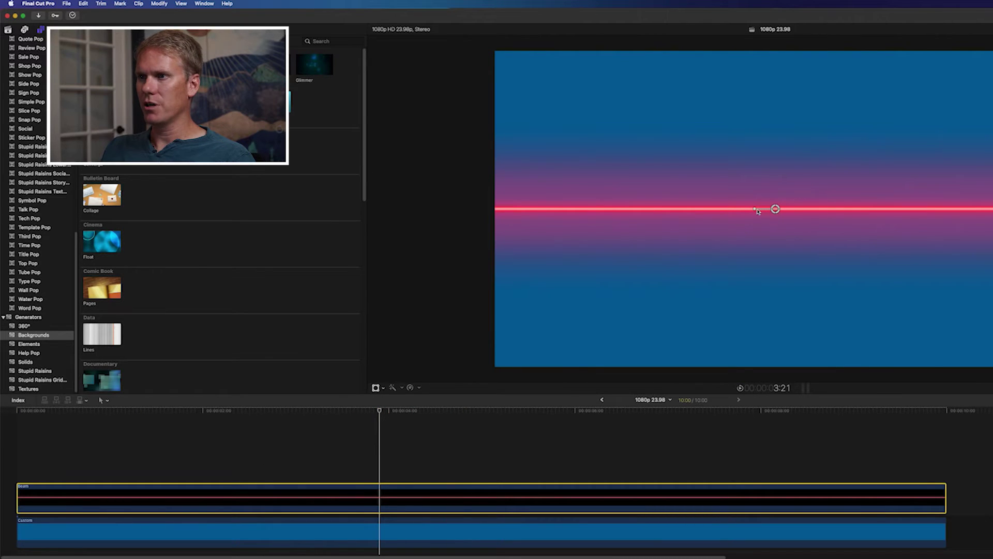
drag(755, 210, 755, 205)
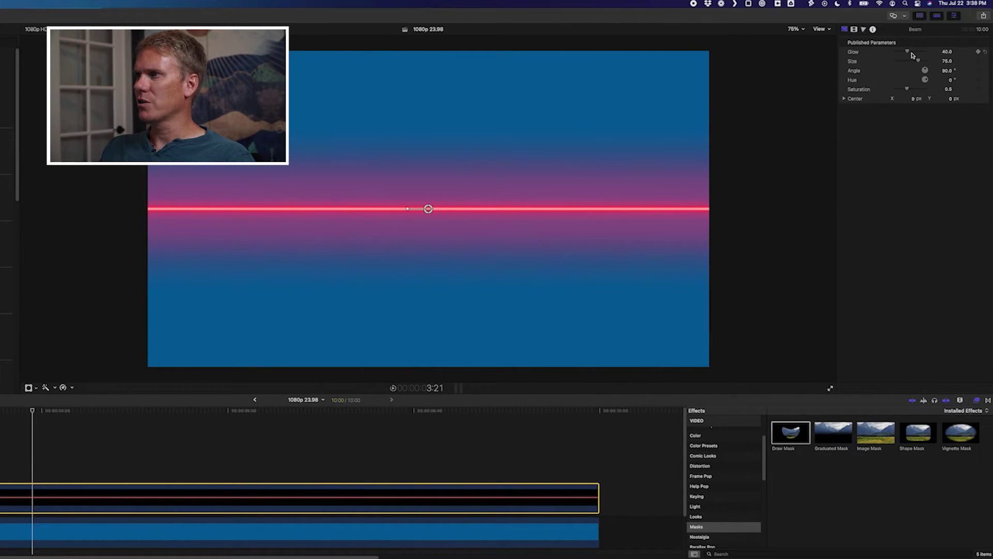
Step: Set the Beam's Glow to 1.0, Hue to 107° and Saturation to 3.0, keeping its centre at 0, 0
drag(908, 52, 888, 55)
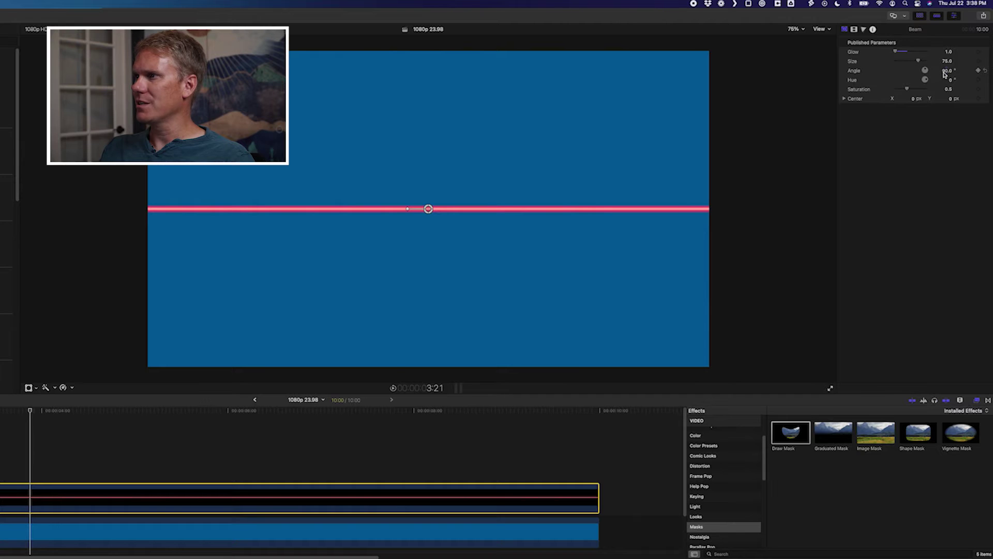
drag(950, 81, 950, 73)
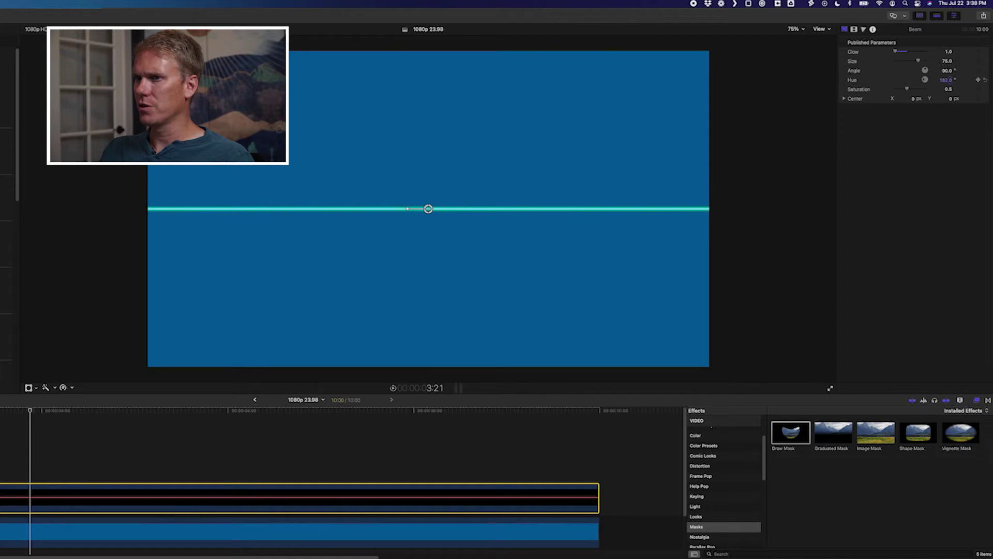
drag(946, 80, 950, 88)
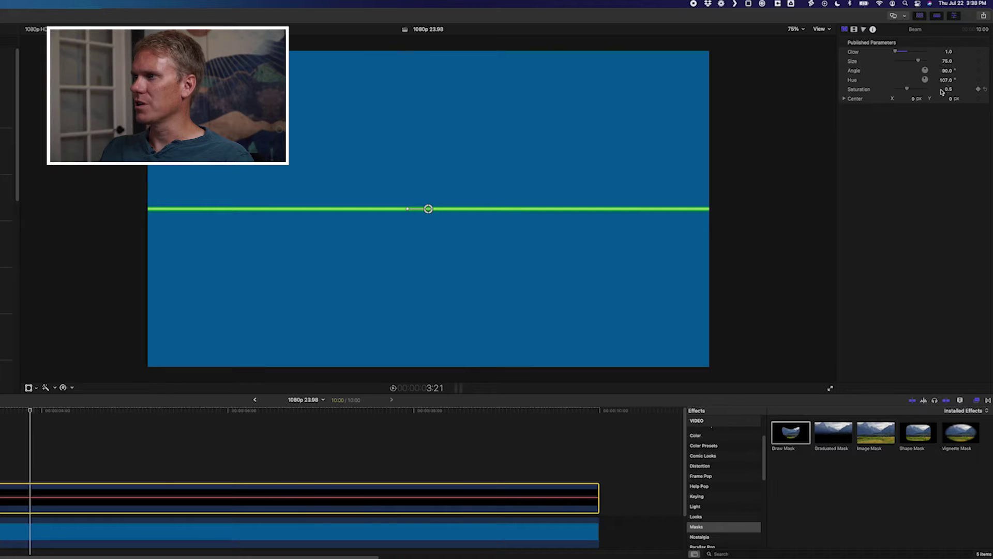
drag(898, 90, 887, 91)
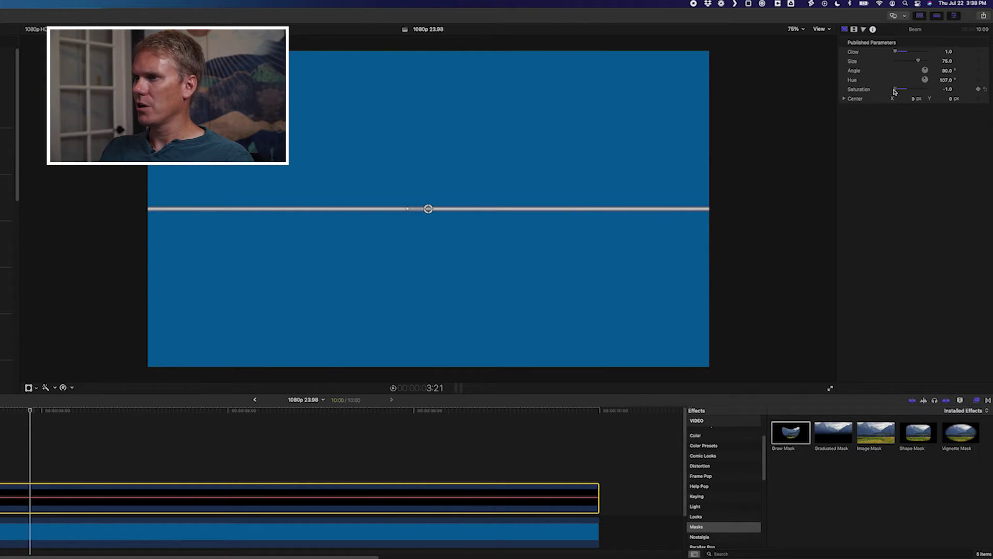
drag(895, 92, 938, 90)
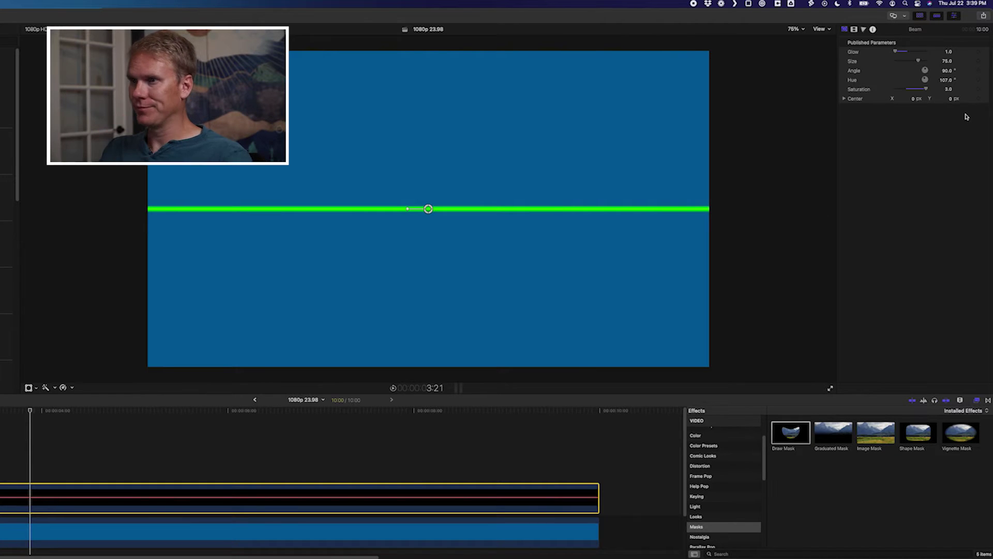
drag(914, 100, 881, 101)
key(super+z)
Step: Keyframe the Beam's right crop from fully cropped at the start to 0 at 1:02, and play the reveal
click(30, 411)
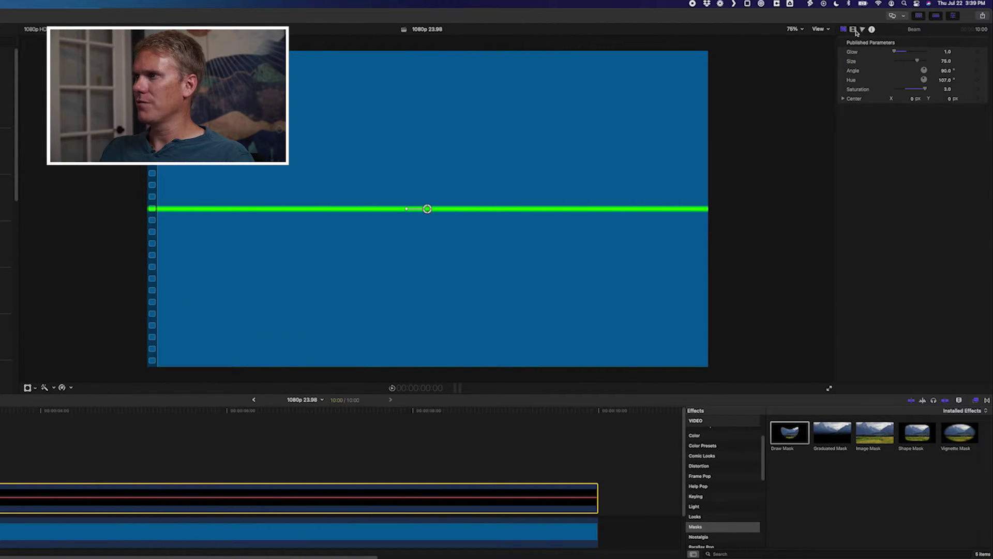
click(854, 30)
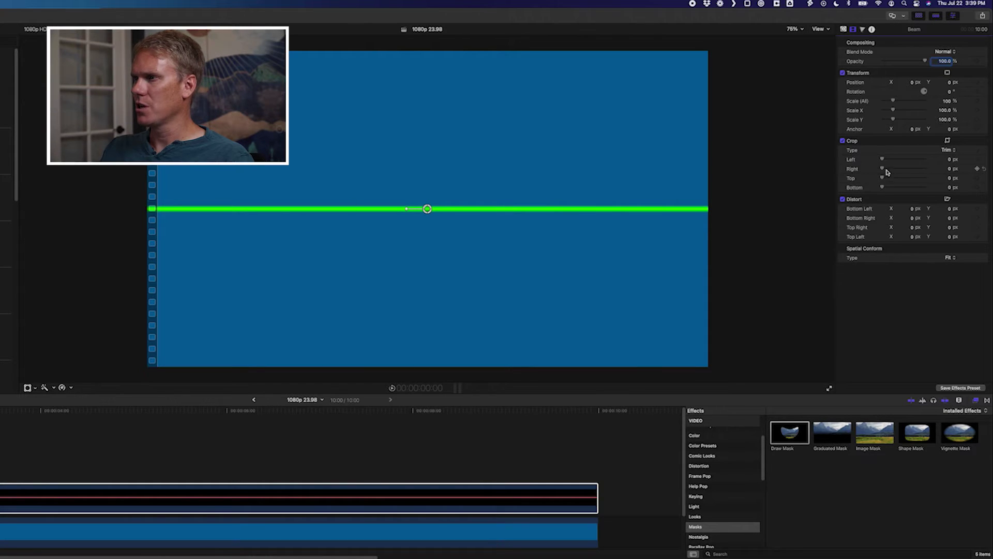
drag(883, 169, 964, 171)
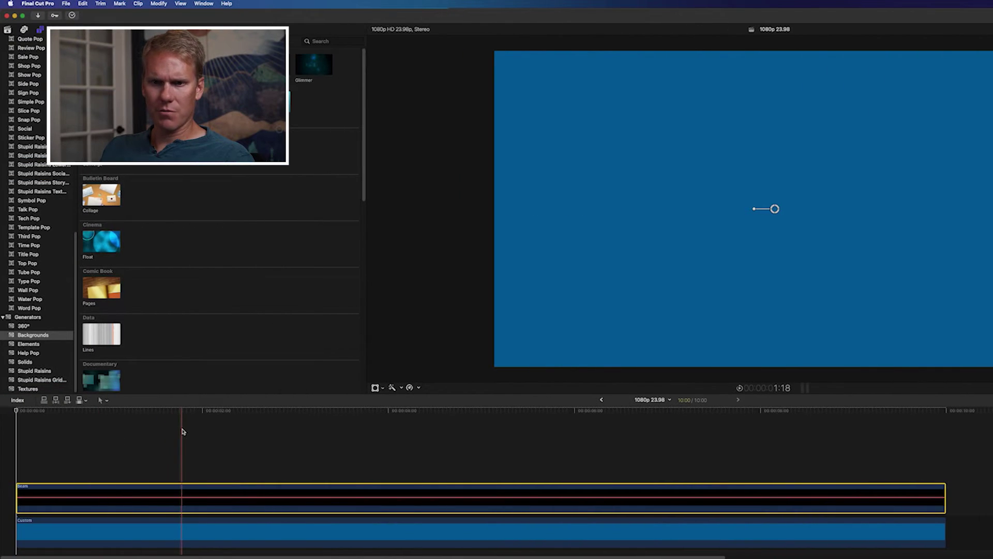
click(119, 434)
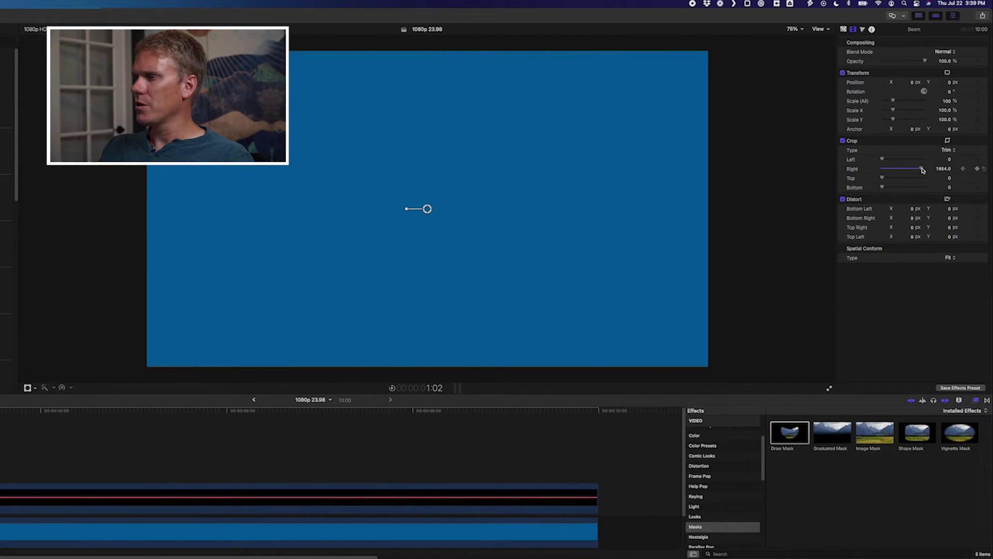
drag(923, 171, 878, 170)
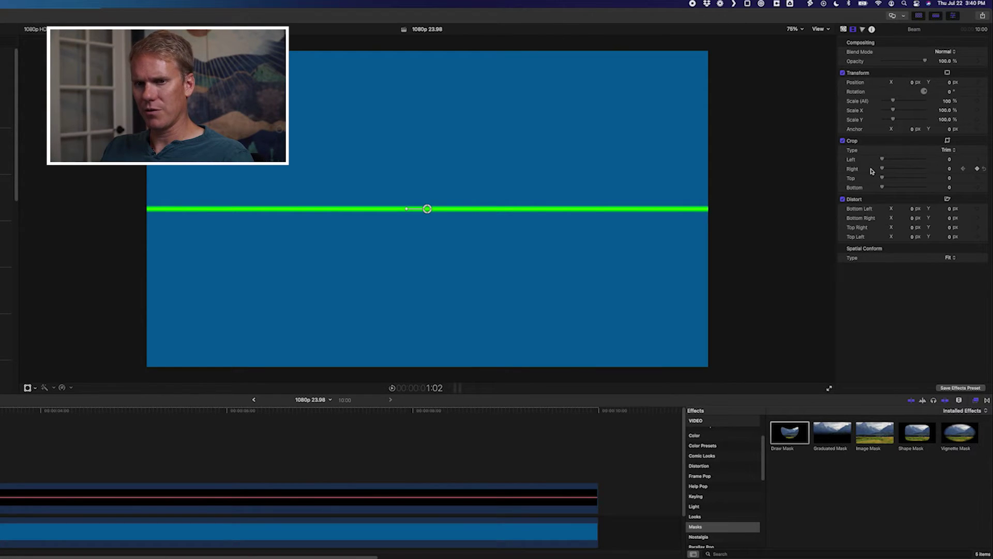
key(Home)
key(space)
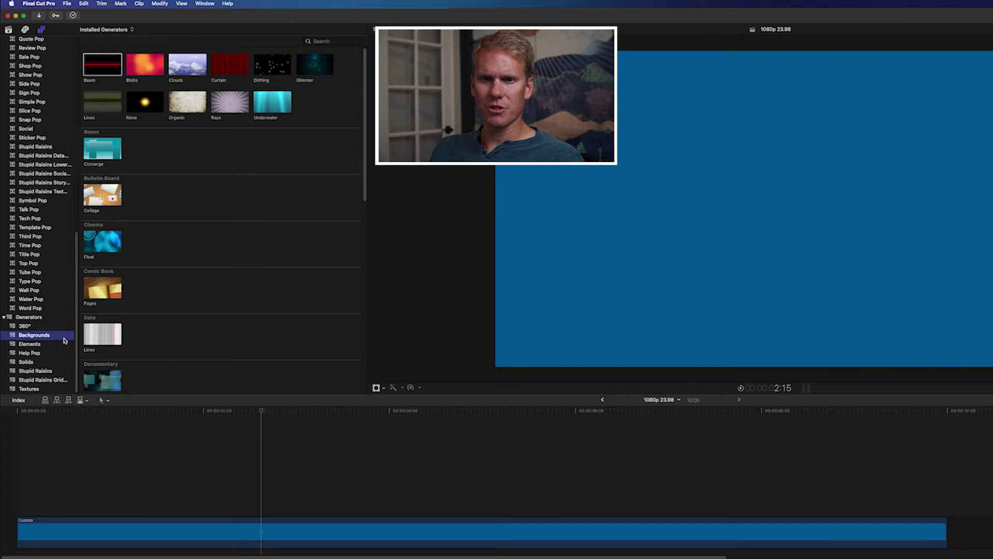
Step: Add the Shapes element generator above the blue Custom clip, starting at the beginning of the timeline
click(50, 345)
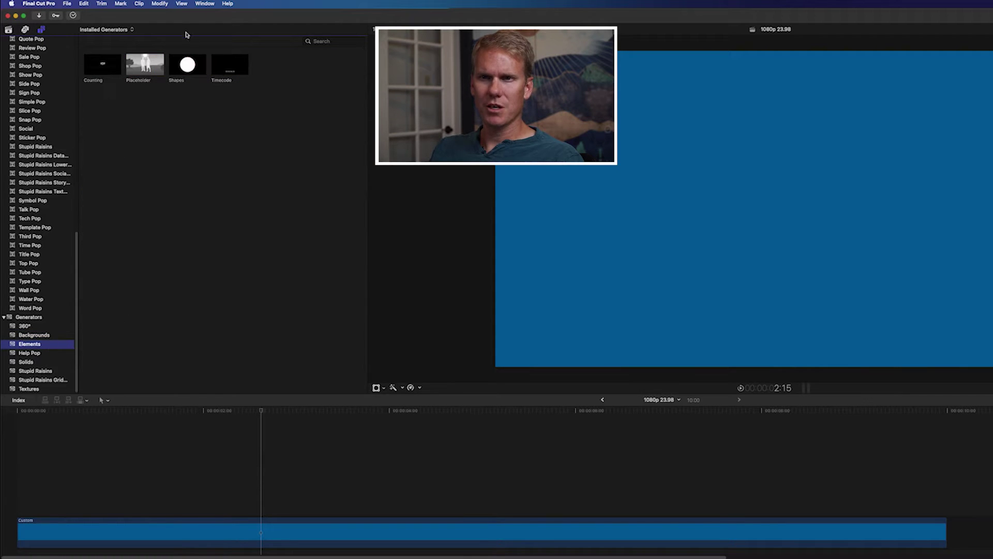
drag(188, 65, 21, 482)
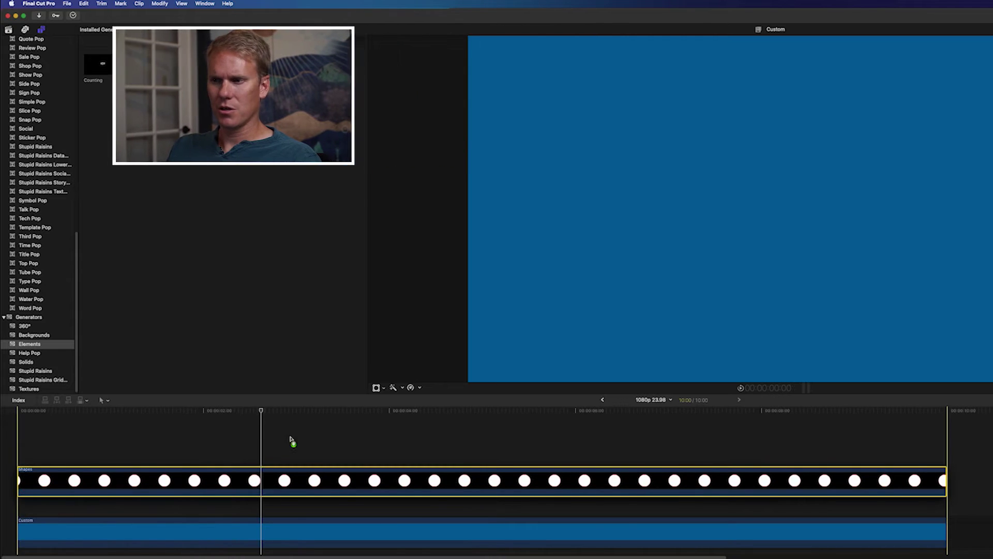
click(413, 431)
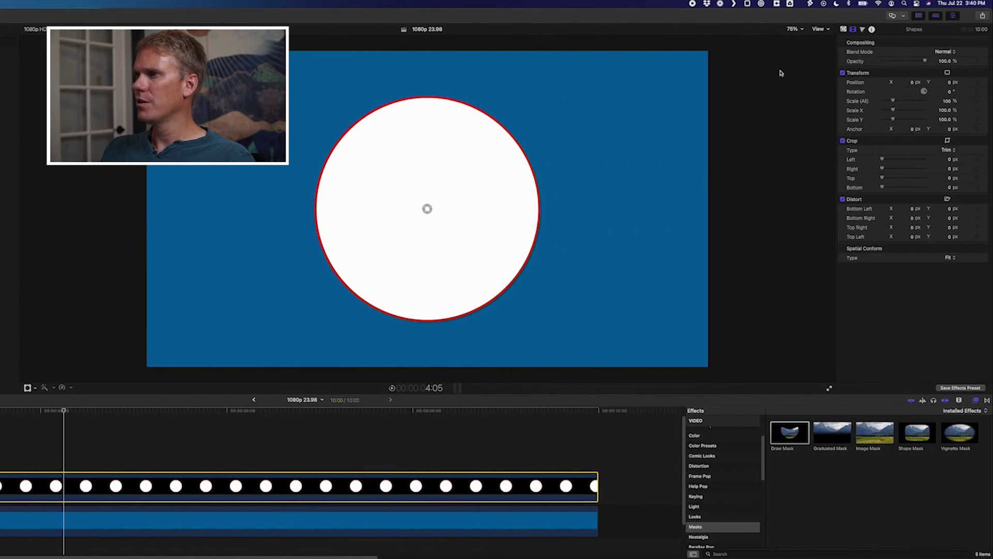
Step: Change the Shapes generator from a circle to a rectangle and turn its outline off
click(844, 30)
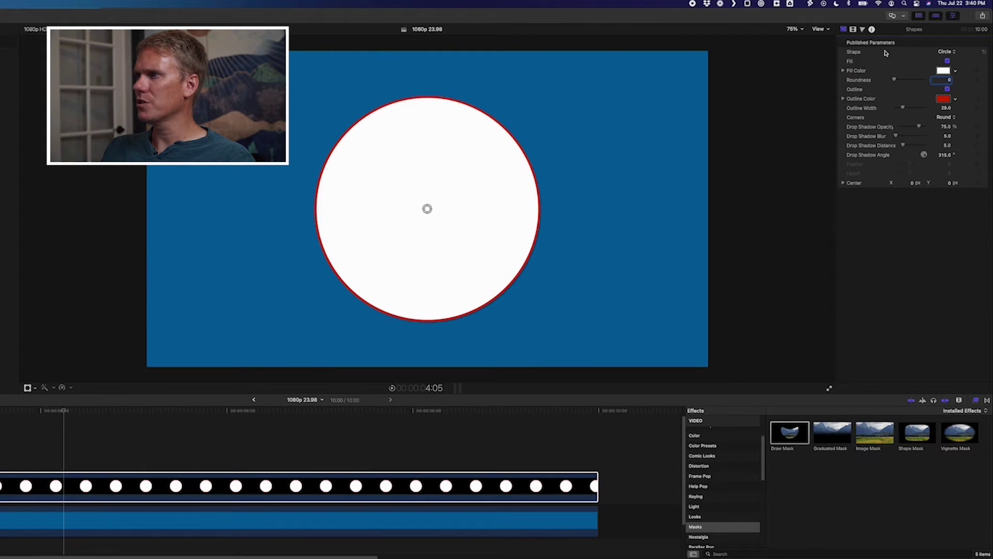
click(952, 53)
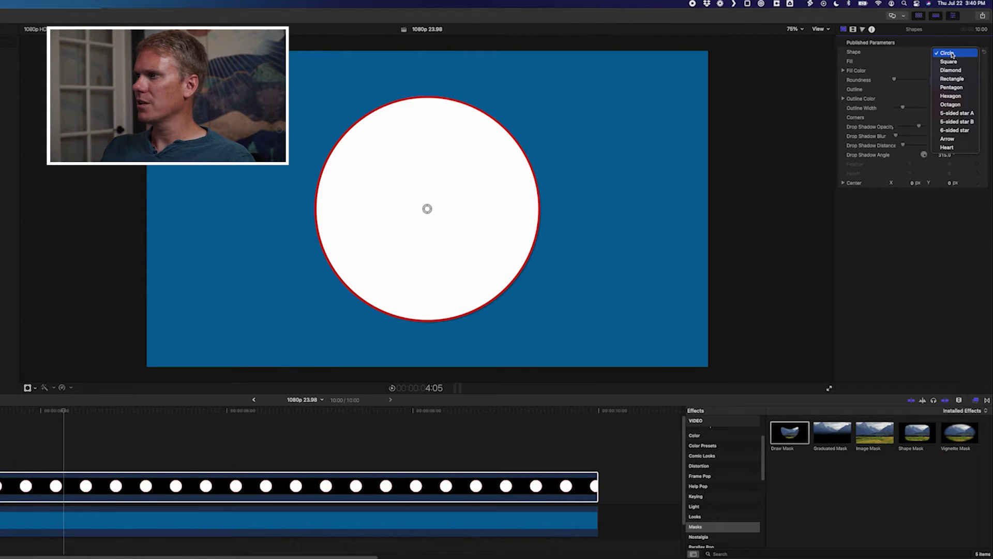
click(955, 80)
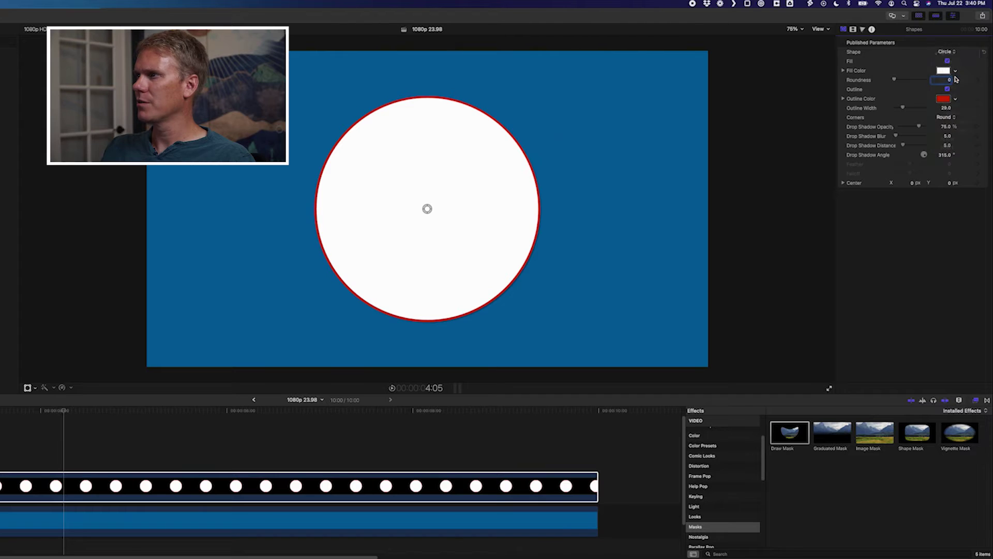
Step: Stretch the rectangle into a thin line with Scale X 209.87% and Scale Y 11.41%, and set its drop shadow opacity to 0%
click(853, 30)
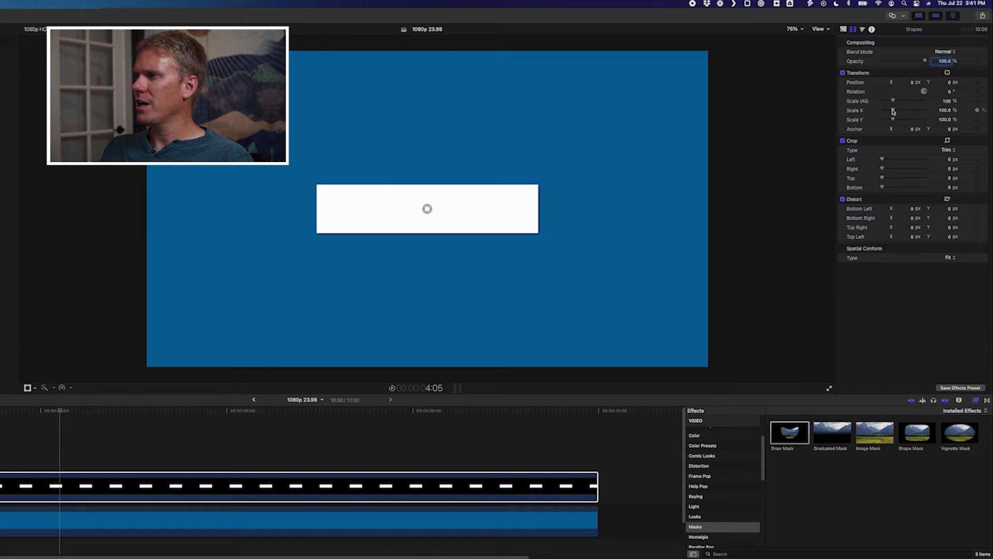
drag(894, 111, 907, 110)
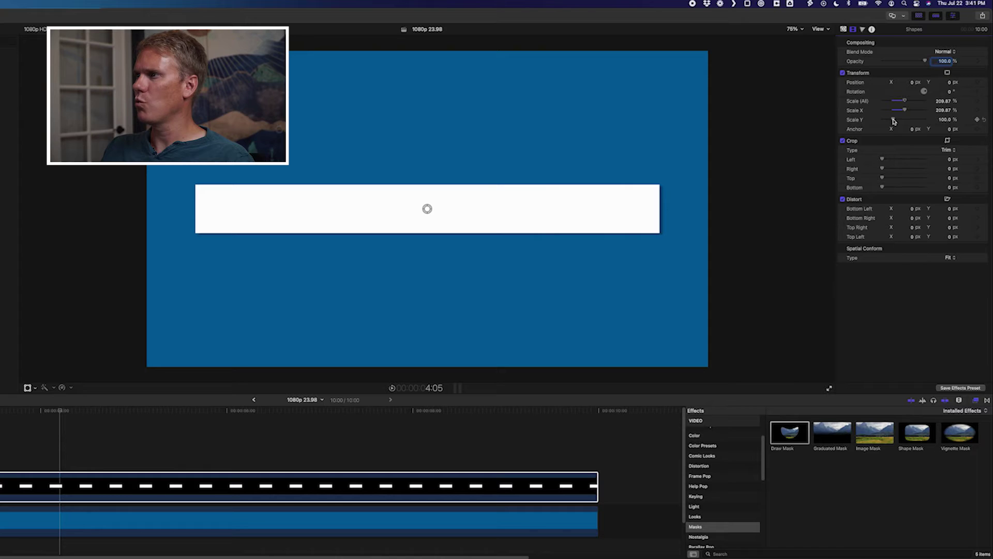
drag(894, 121, 883, 122)
click(255, 483)
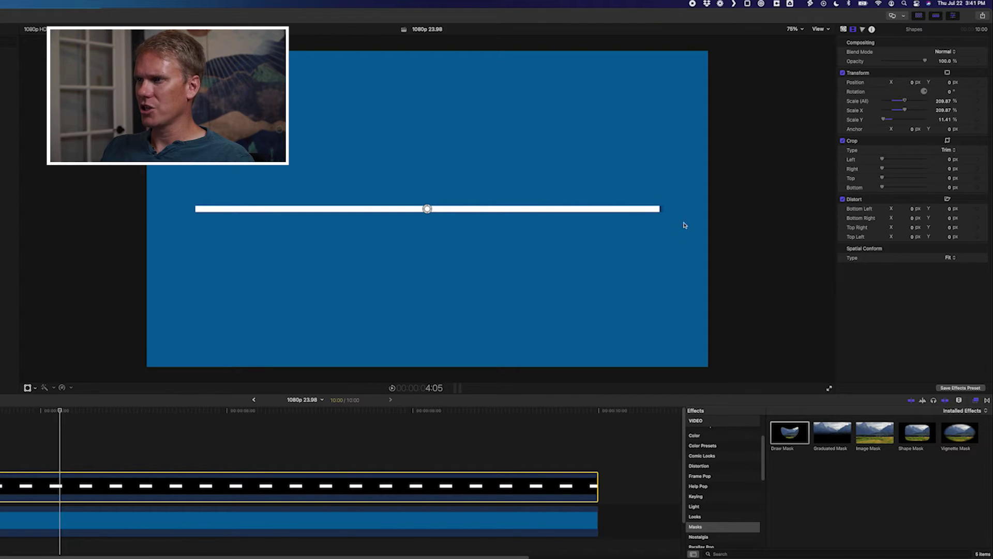
click(844, 29)
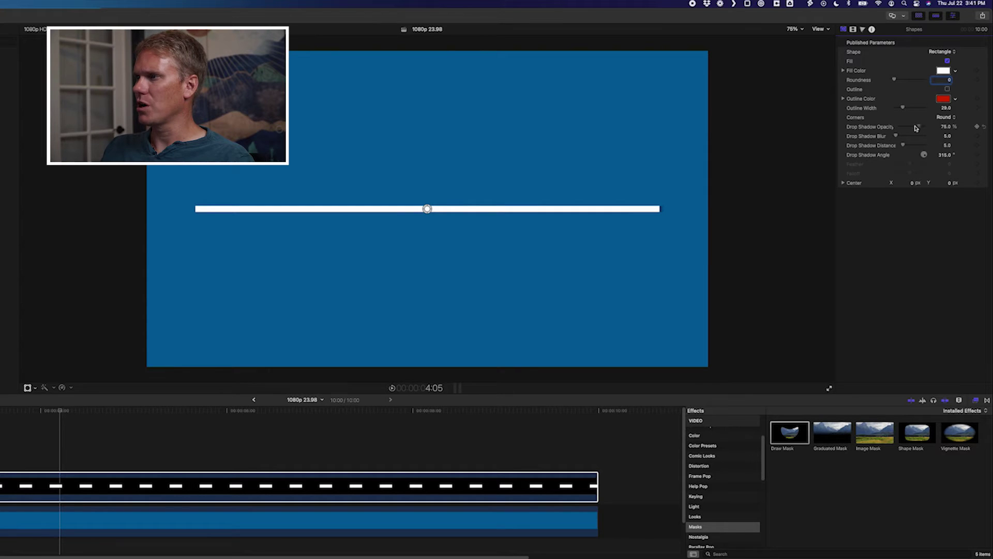
drag(916, 128, 858, 129)
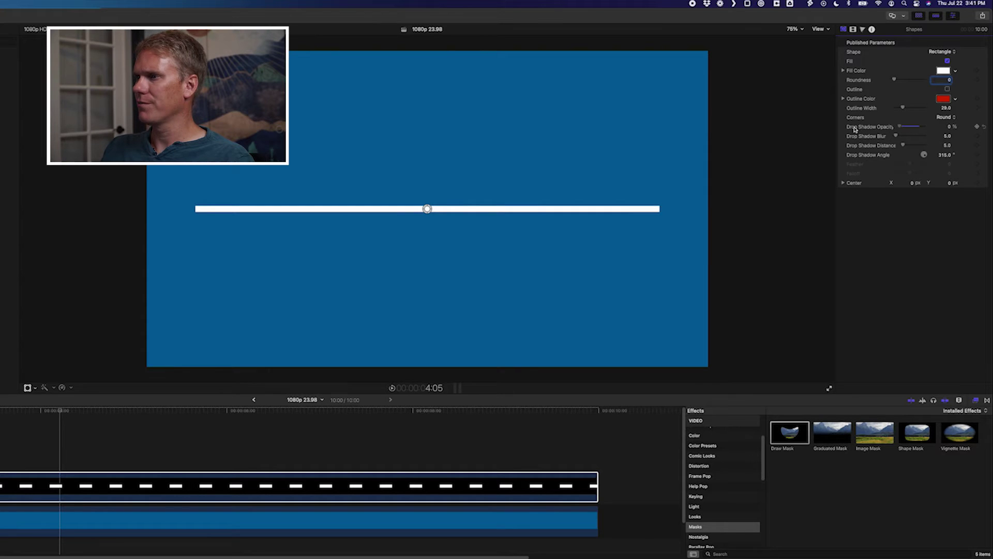
Step: Add Scale X keyframes to the white line at the start of the timeline and at 1:02
click(853, 30)
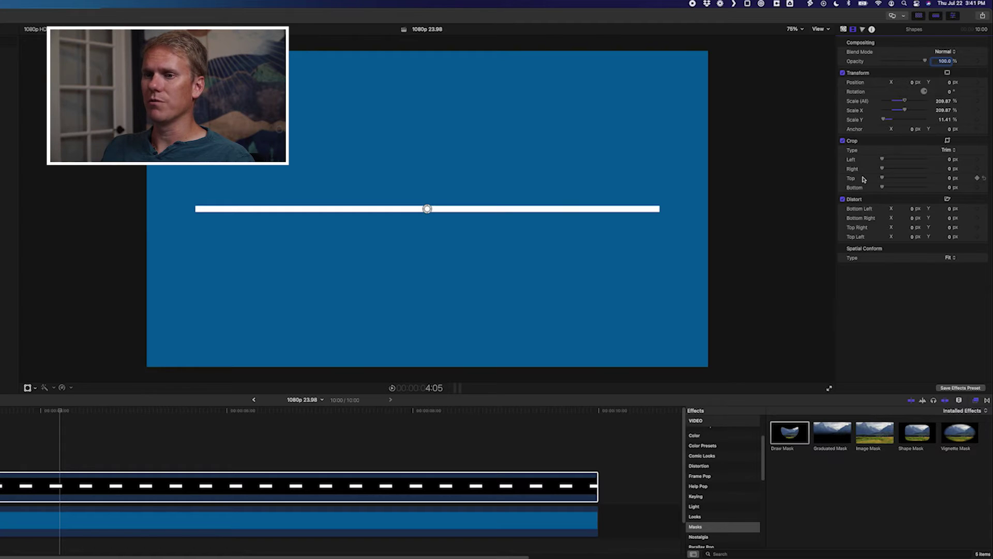
key(Home)
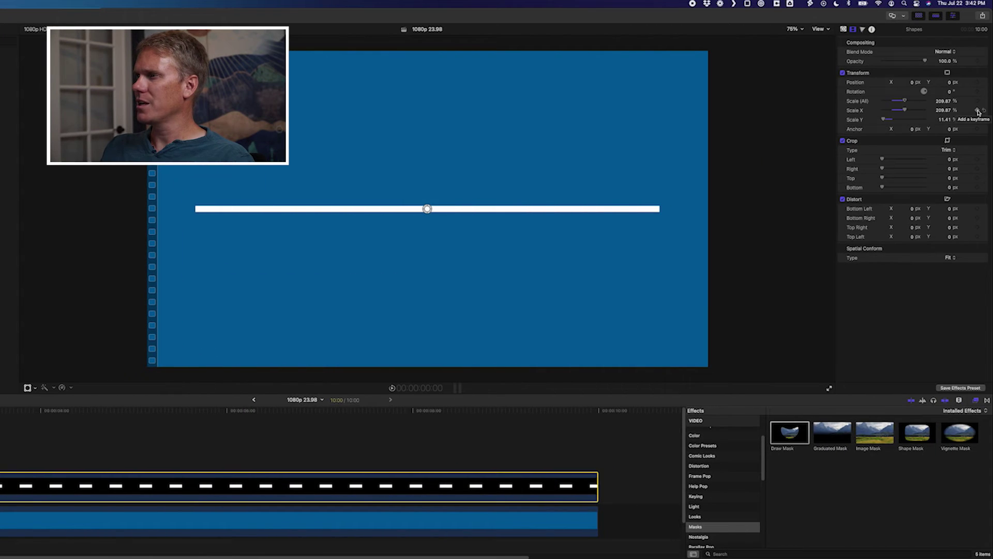
click(978, 111)
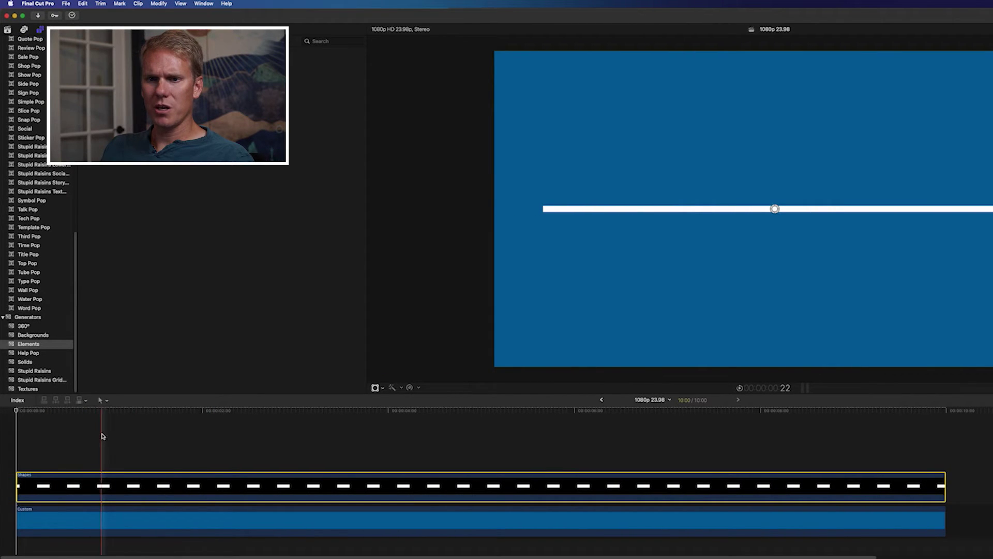
click(37, 432)
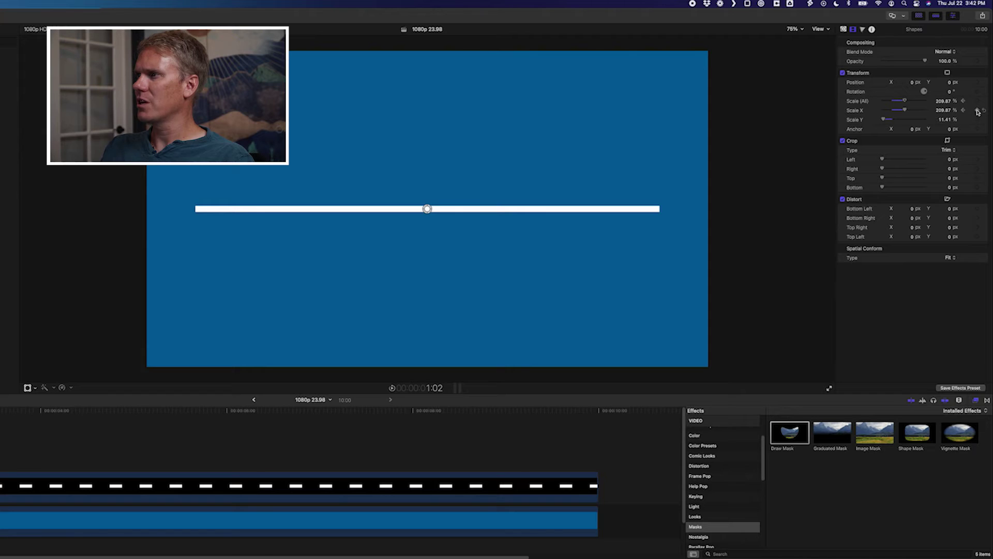
click(978, 110)
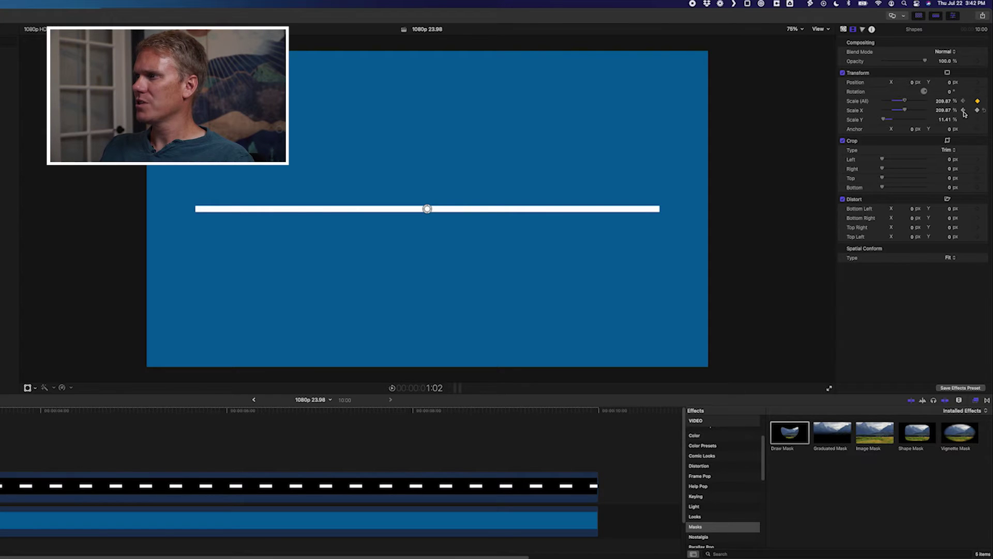
Step: Reduce the line's Scale X to its minimum at the first keyframe and play back the growing line
click(963, 111)
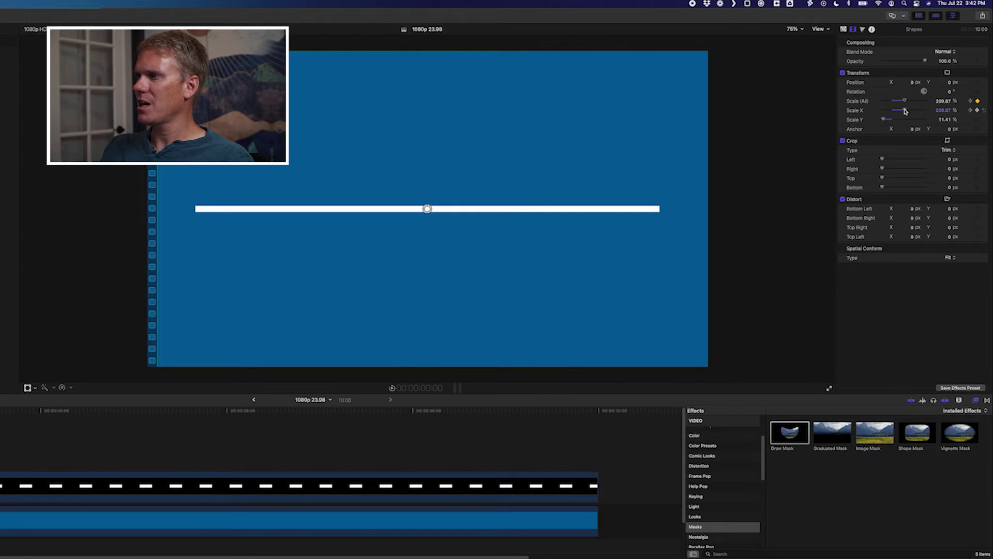
drag(904, 111, 882, 113)
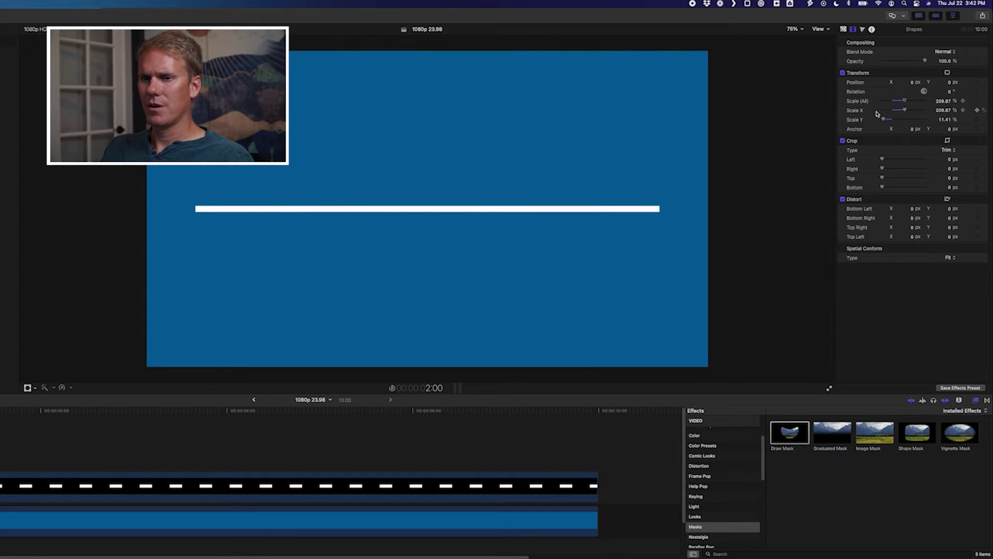
key(space)
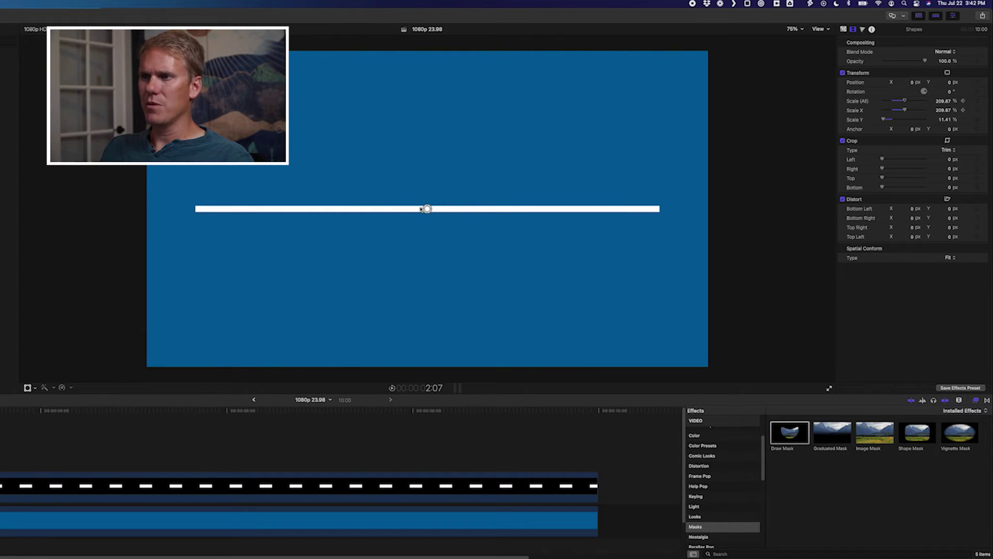
Step: Speed up the white line's growth by moving the second Transform keyframe in the Shapes clip's video animation to frame 15
click(1, 487)
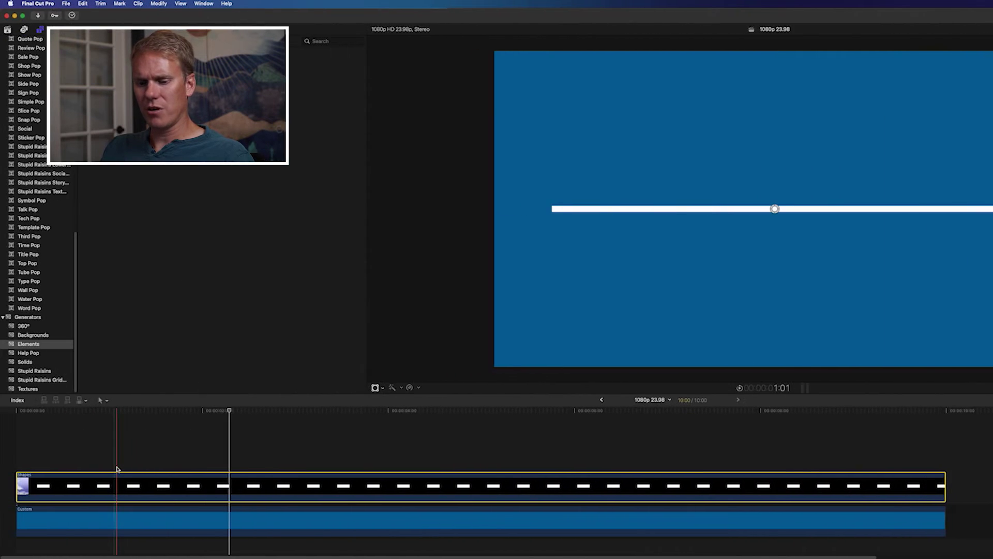
key(ctrl+v)
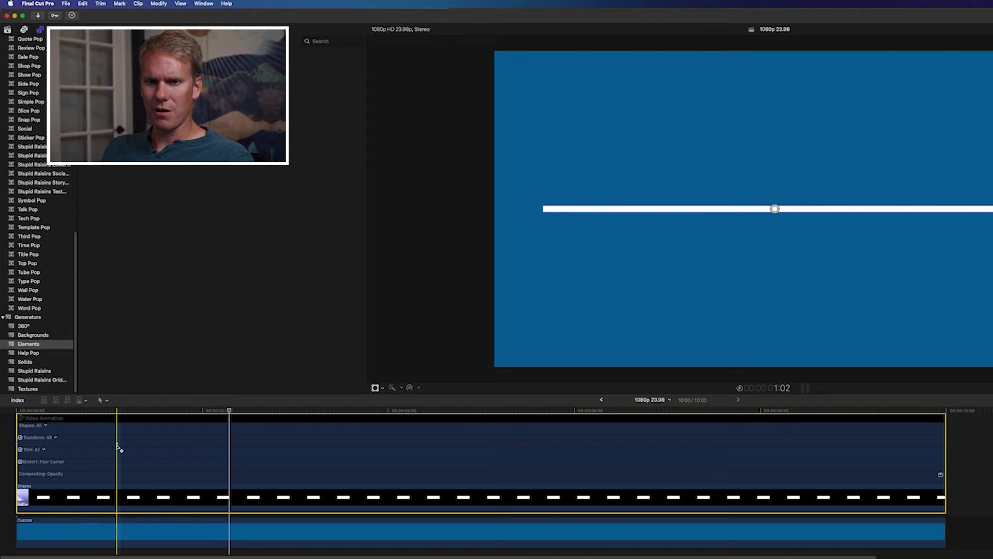
alt+click(119, 443)
drag(119, 443, 80, 449)
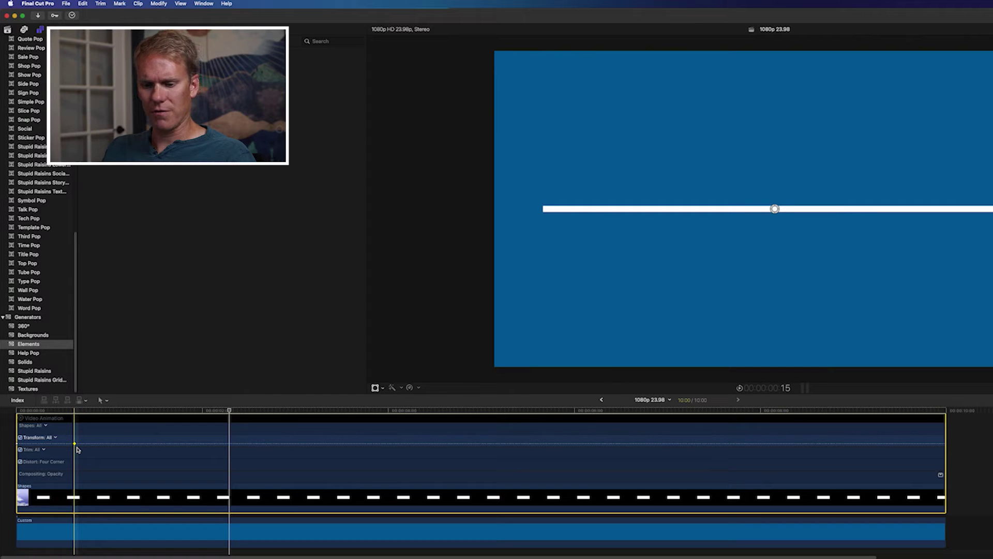
key(ctrl+v)
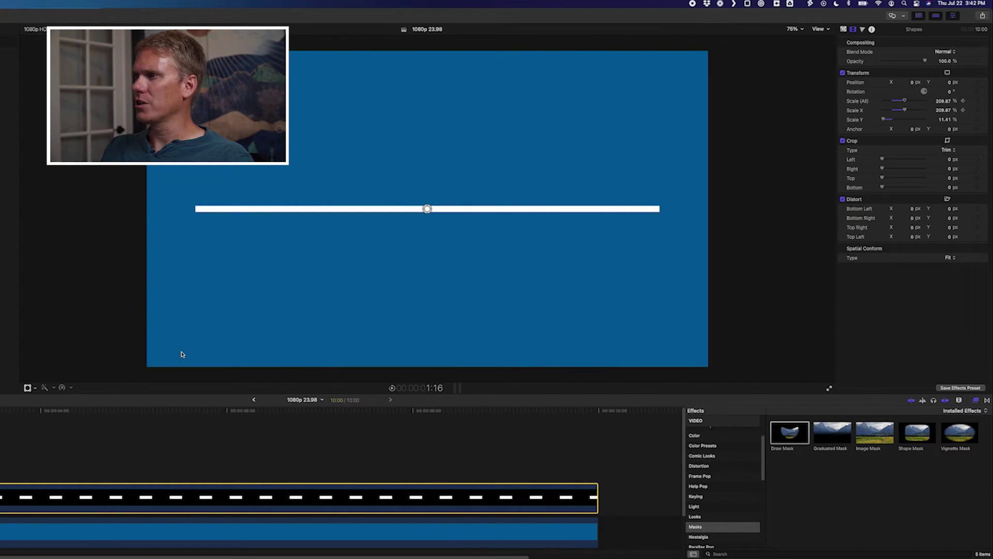
Step: Replace the Shapes clip above the blue background with a Custom solid generator and color it light mint green
key(Delete)
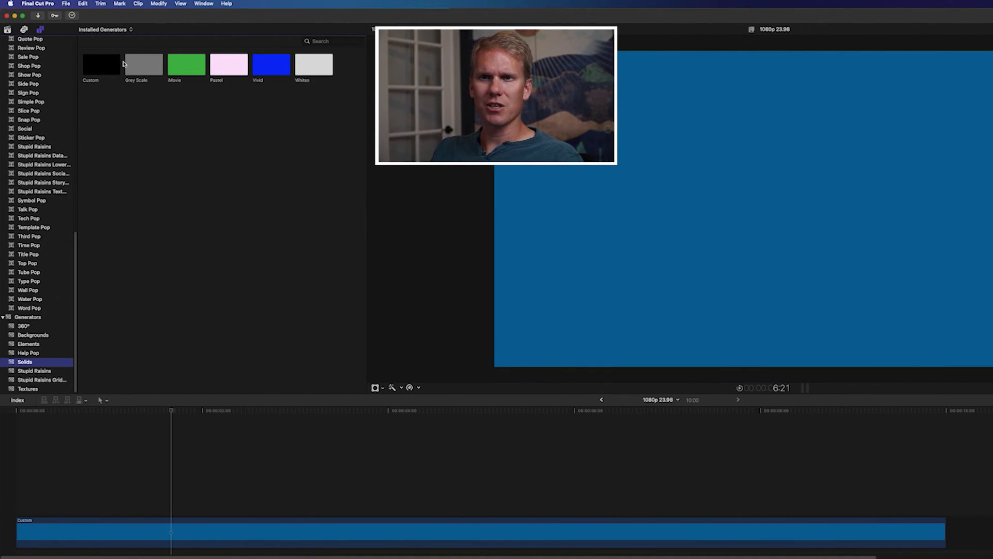
drag(102, 64, 7, 493)
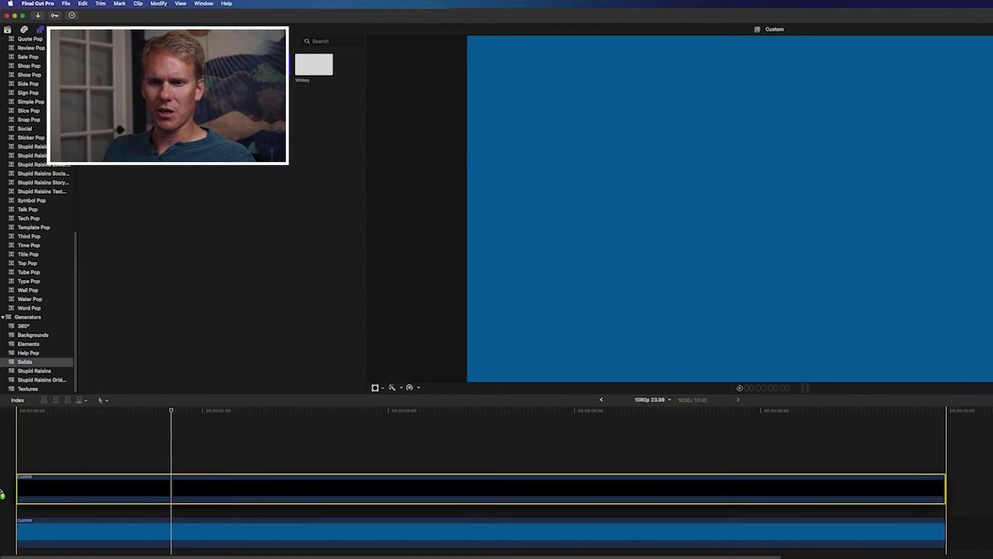
click(362, 496)
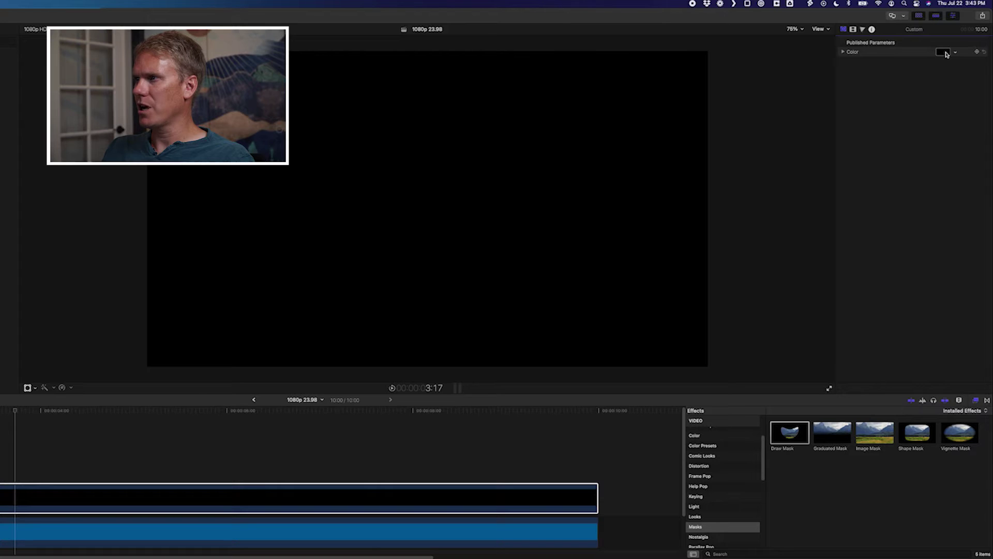
drag(945, 54, 905, 55)
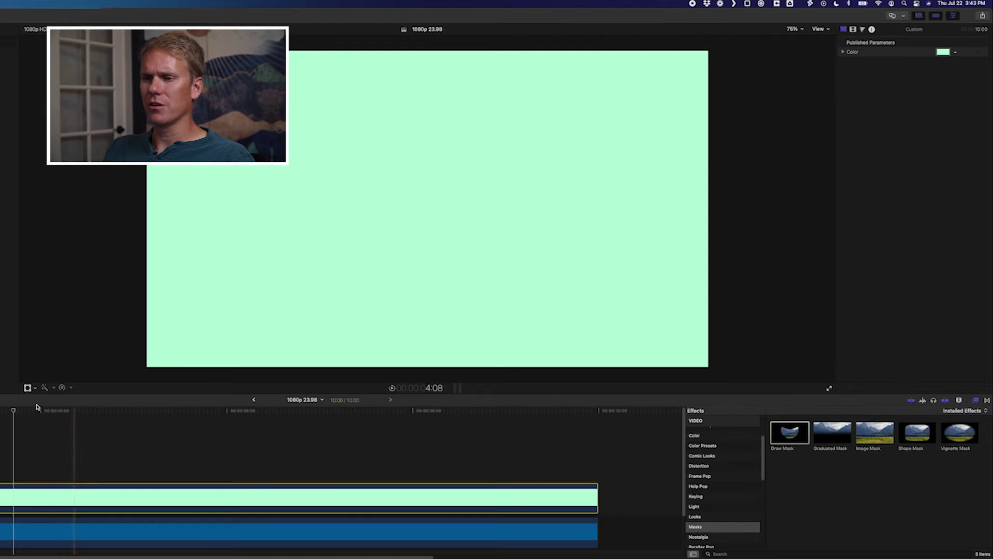
Step: Apply the Draw Mask effect to the green solid and draw a two-point, nearly horizontal line across the middle of the frame
click(424, 497)
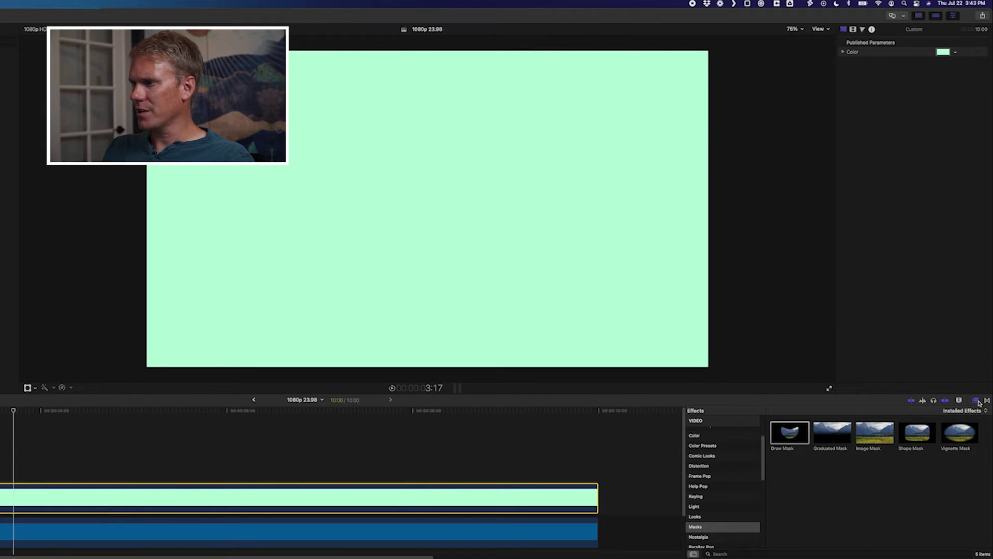
click(733, 527)
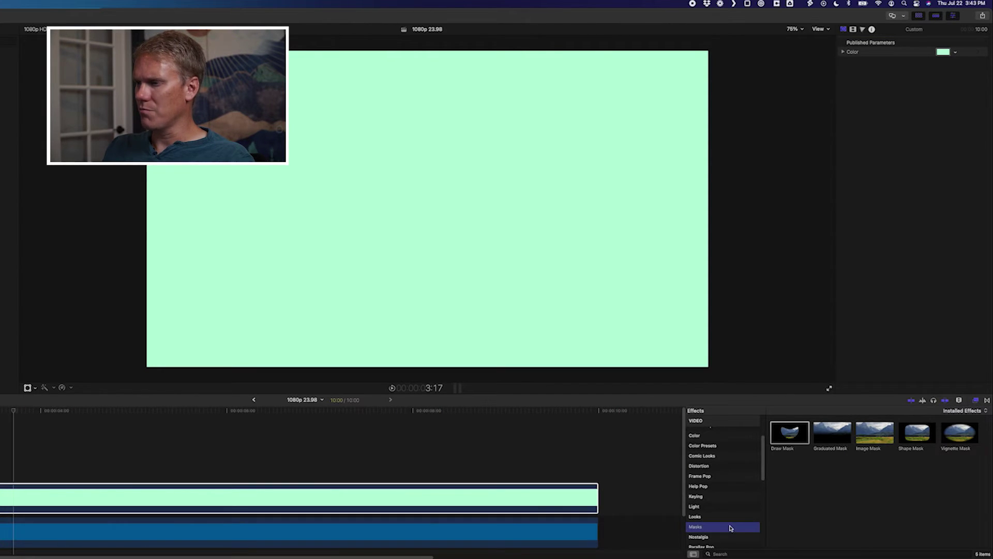
mouse_move(787, 433)
mouse_down()
mouse_move(542, 420)
mouse_move(172, 475)
mouse_move(116, 496)
mouse_up()
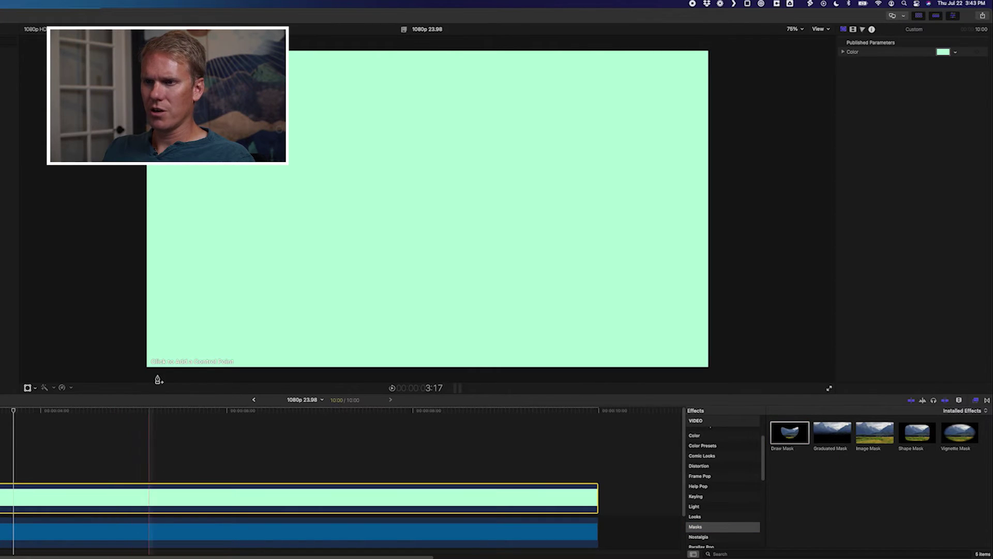
click(220, 203)
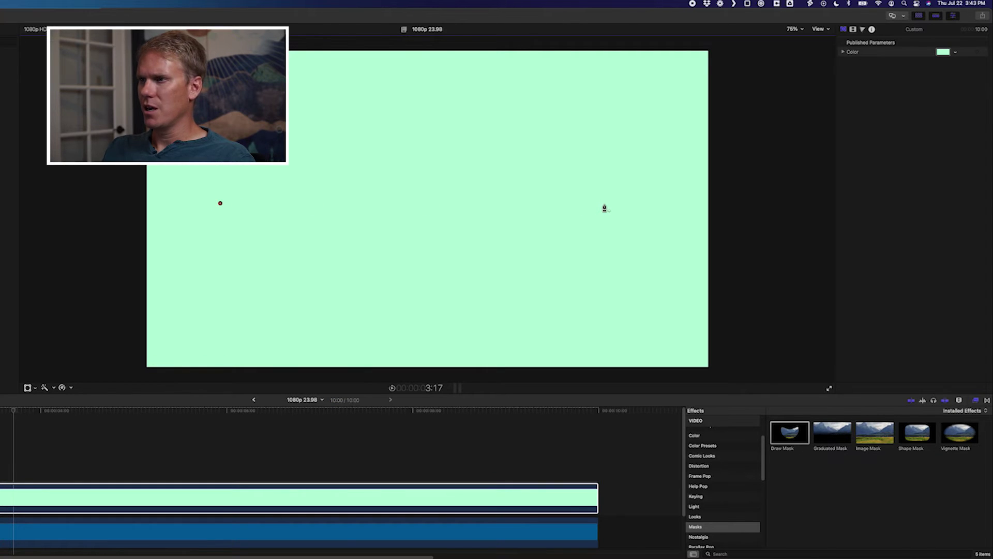
click(606, 201)
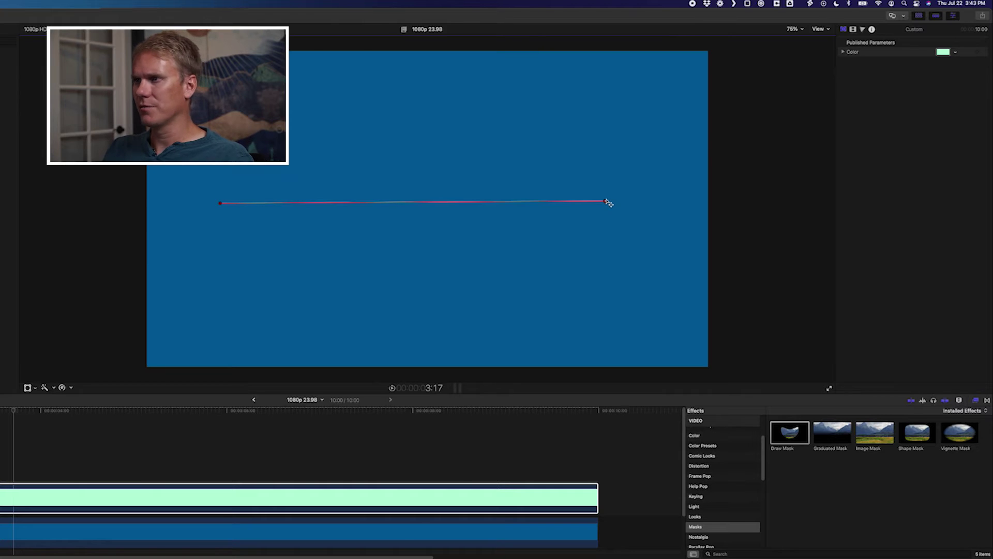
Step: Level the drawn mask line by setting the Y values of control points 1 and 2 to 0
click(854, 30)
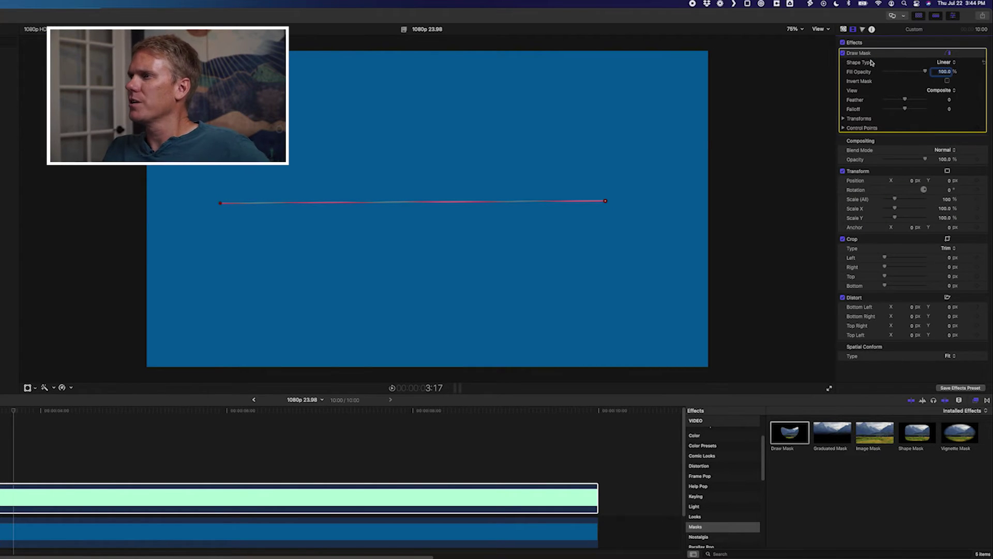
click(843, 128)
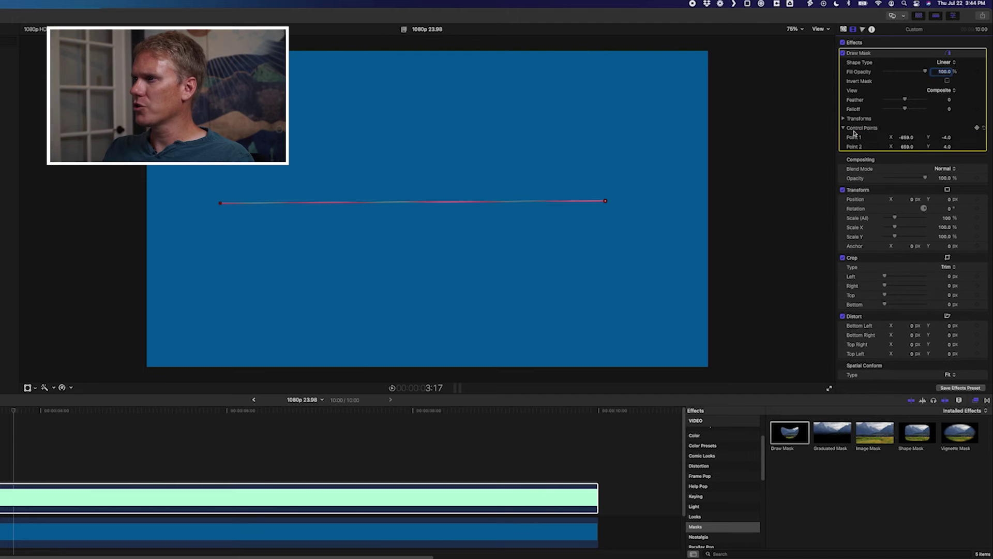
click(946, 137)
text(0)
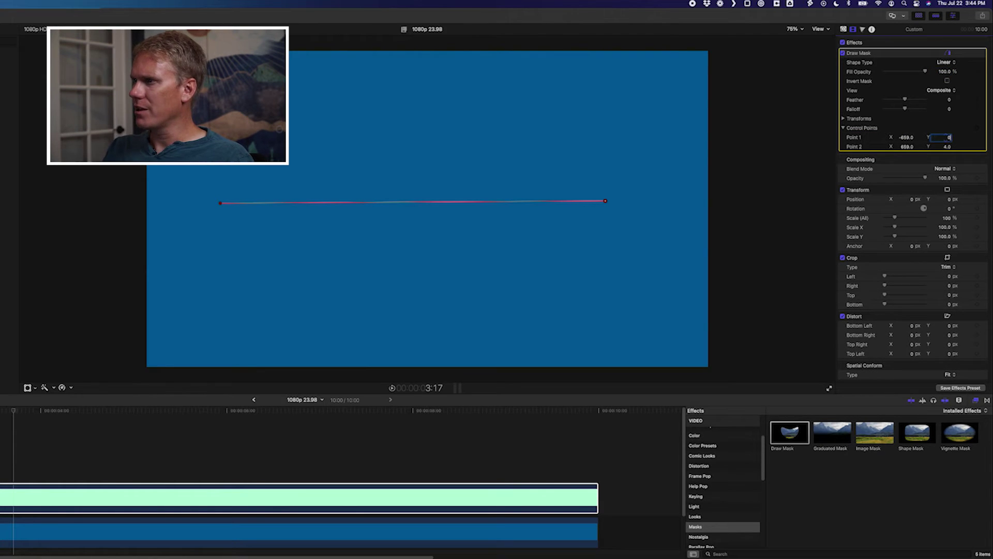
key(Tab)
key(Tab)
text(0)
key(Tab)
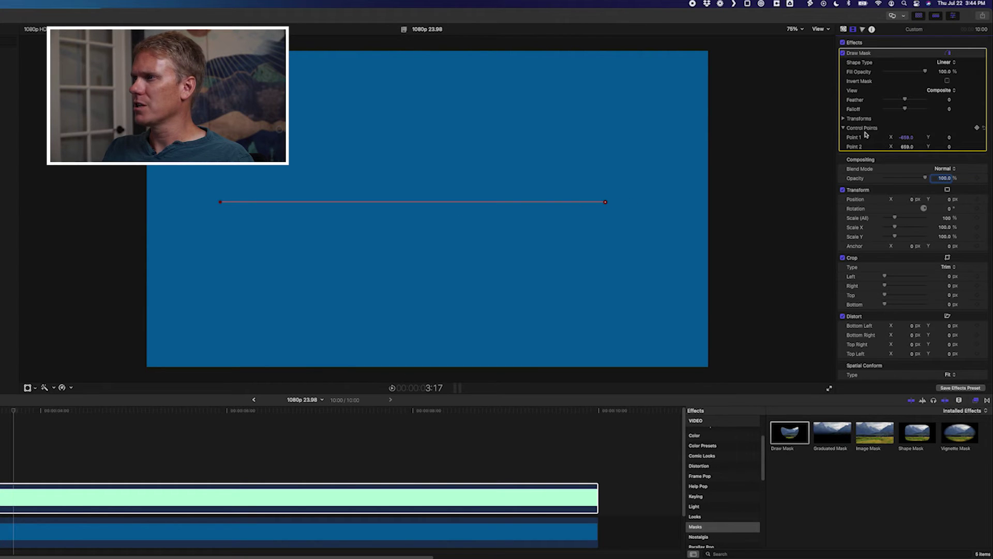
click(169, 496)
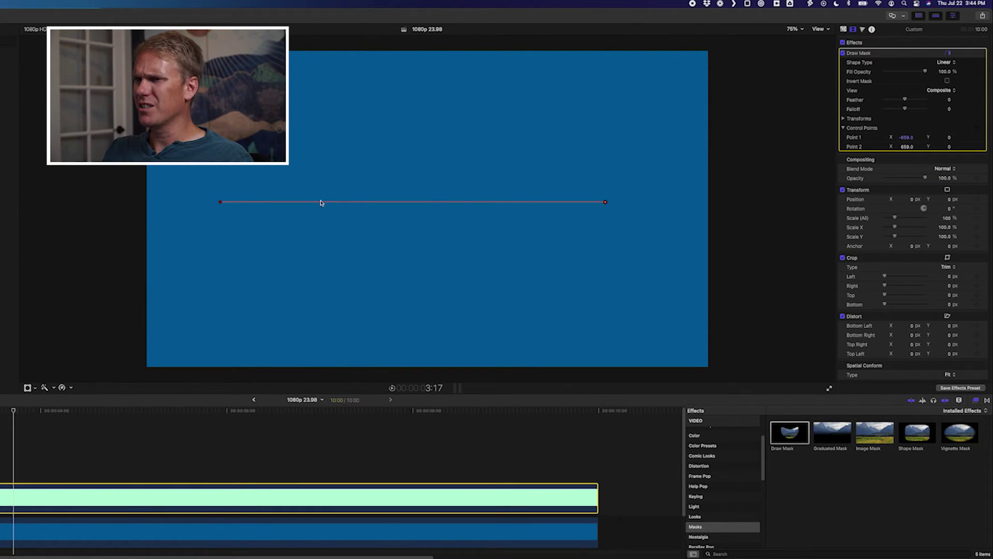
Step: Thicken the mask line with Feather 29 and sharpen its edges with Falloff -400
drag(905, 100, 912, 100)
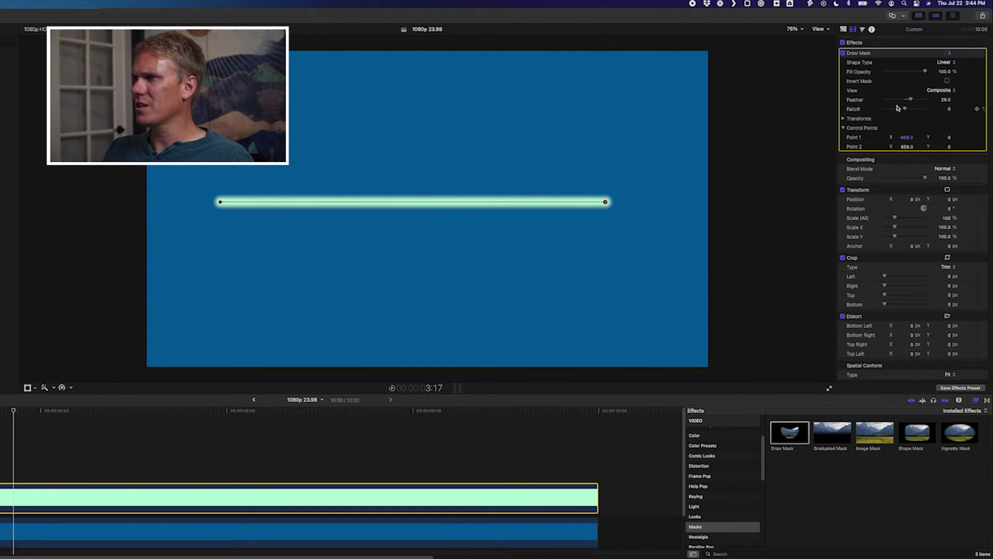
mouse_move(906, 109)
mouse_down()
mouse_move(926, 109)
mouse_move(905, 109)
mouse_up()
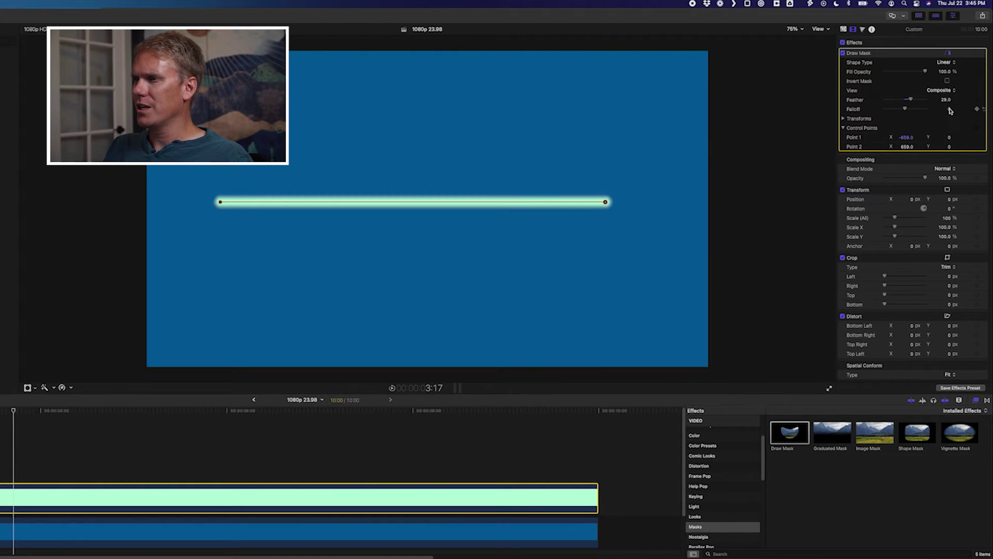
click(950, 109)
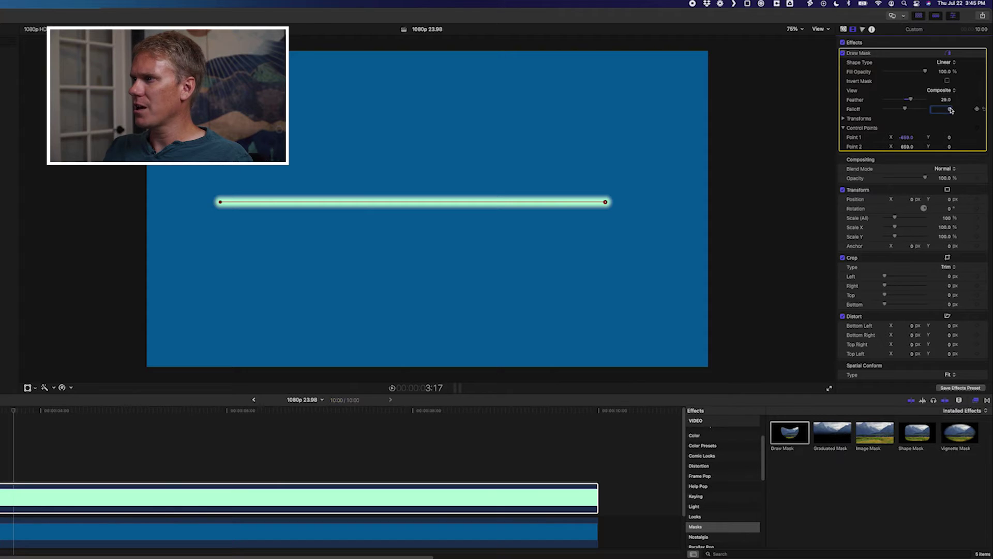
text(-400)
key(Return)
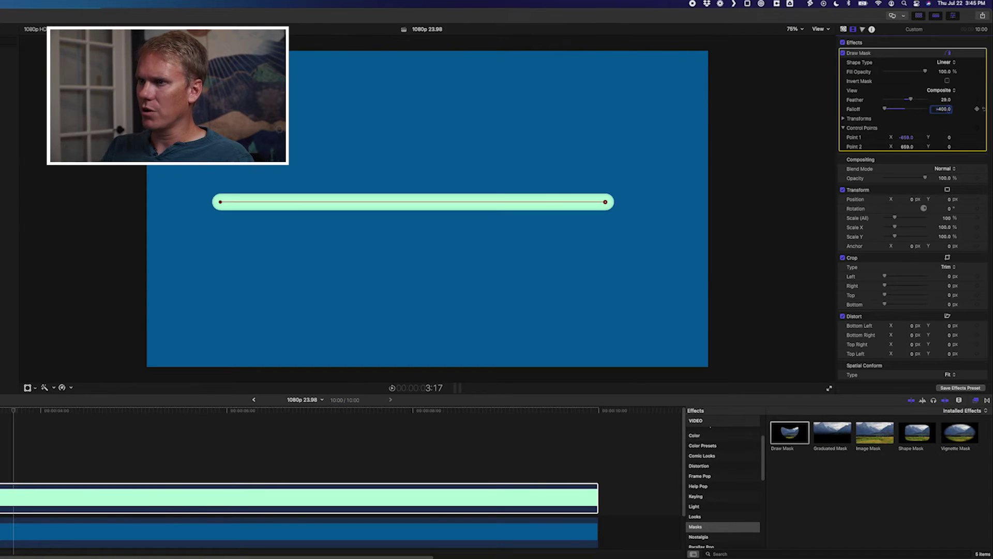
Step: Keyframe the mask's control points at the start of the timeline and set Point 1 X to 659 there
key(Home)
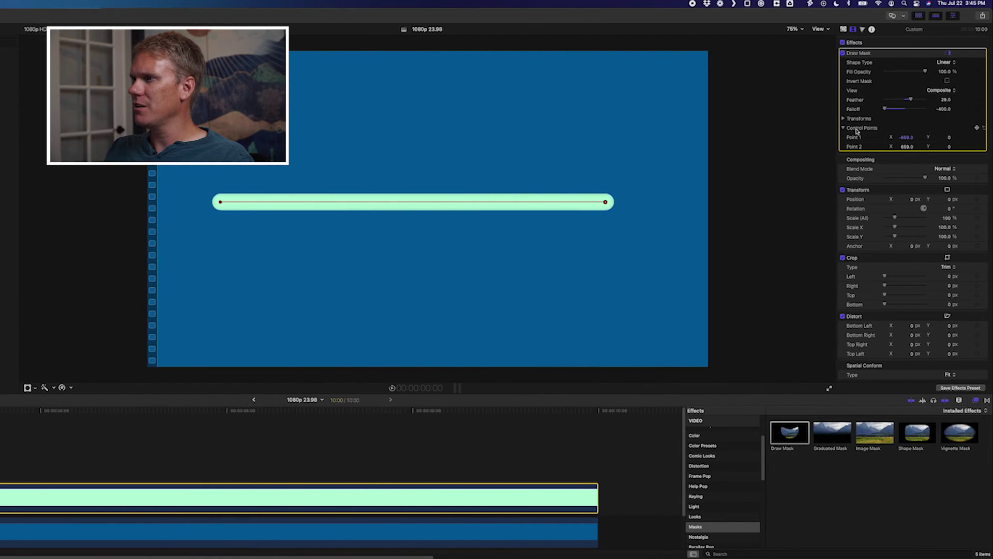
click(977, 129)
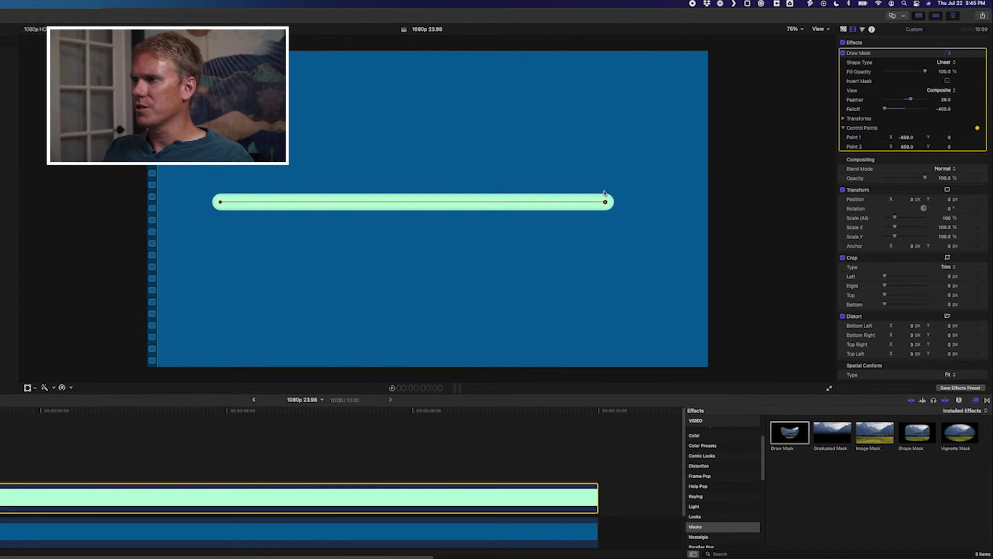
drag(906, 137, 934, 137)
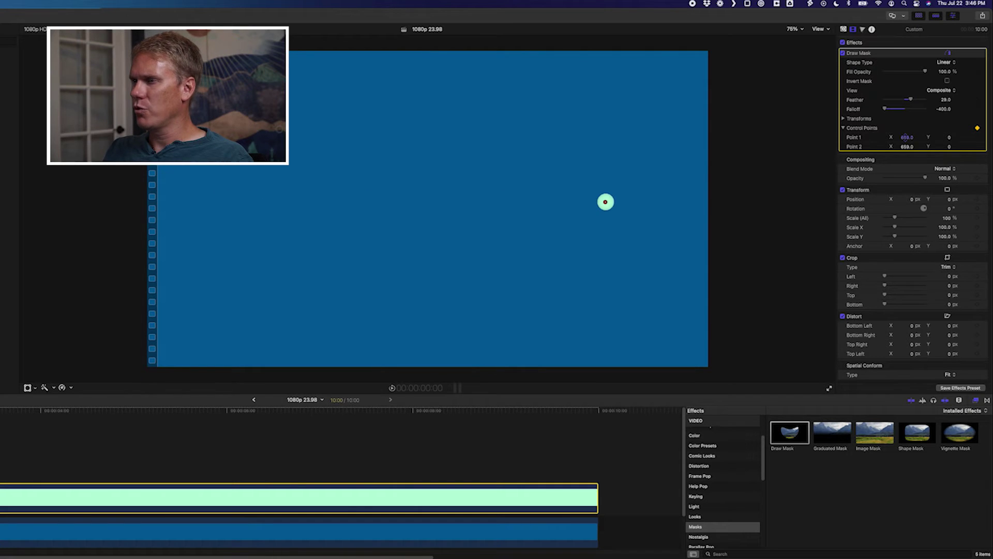
click(907, 138)
text(659)
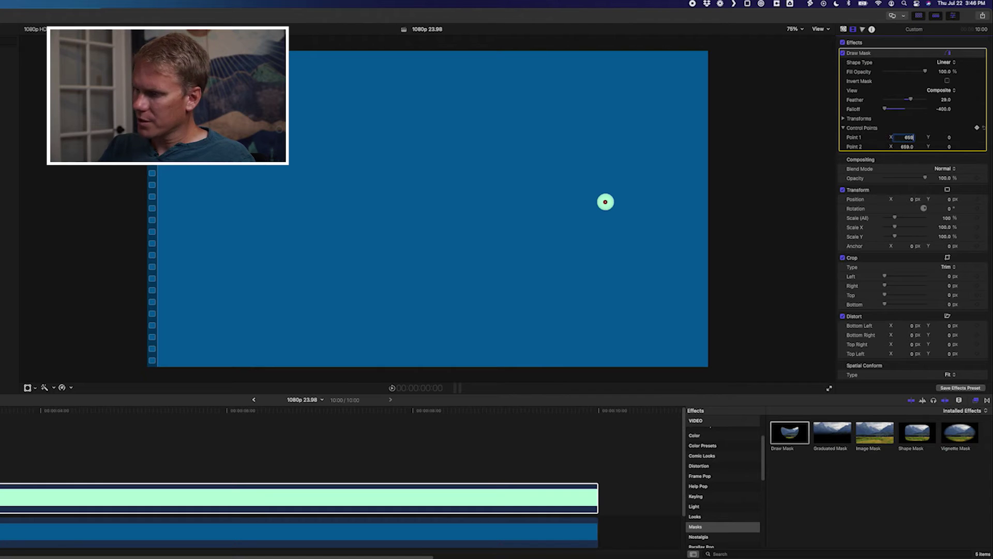
key(Return)
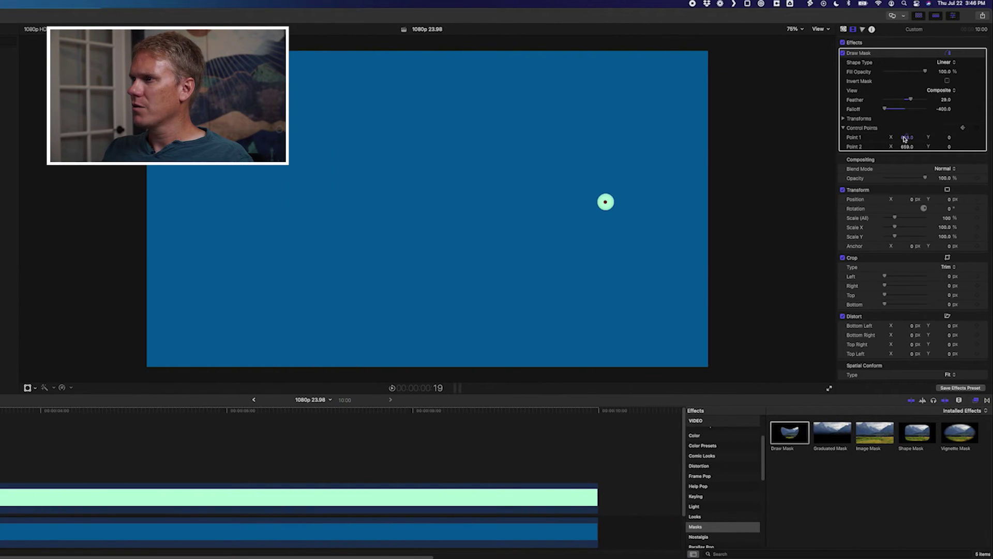
Step: Set Point 1 X to -659 at frame 19 and play the line animation from the start
click(906, 138)
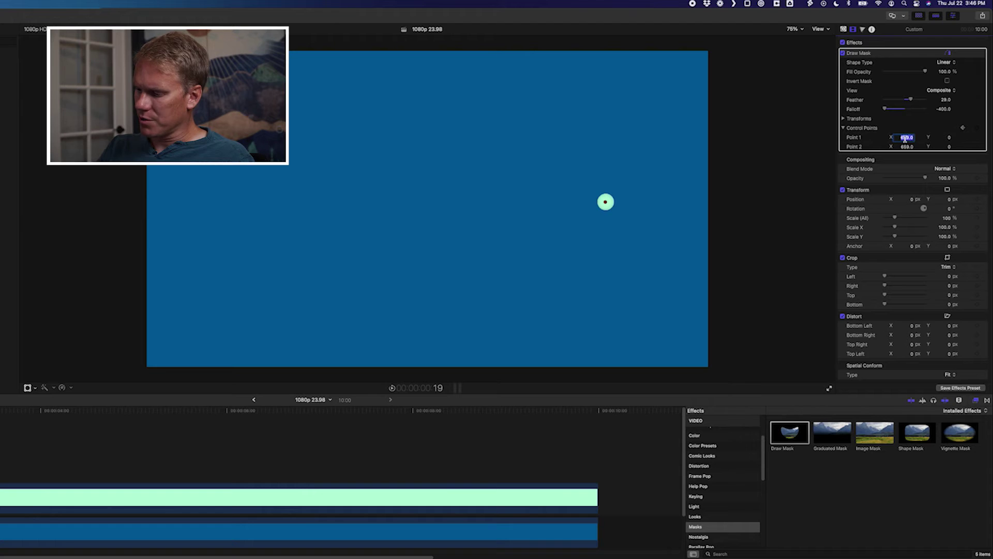
key(BackSpace)
key(Return)
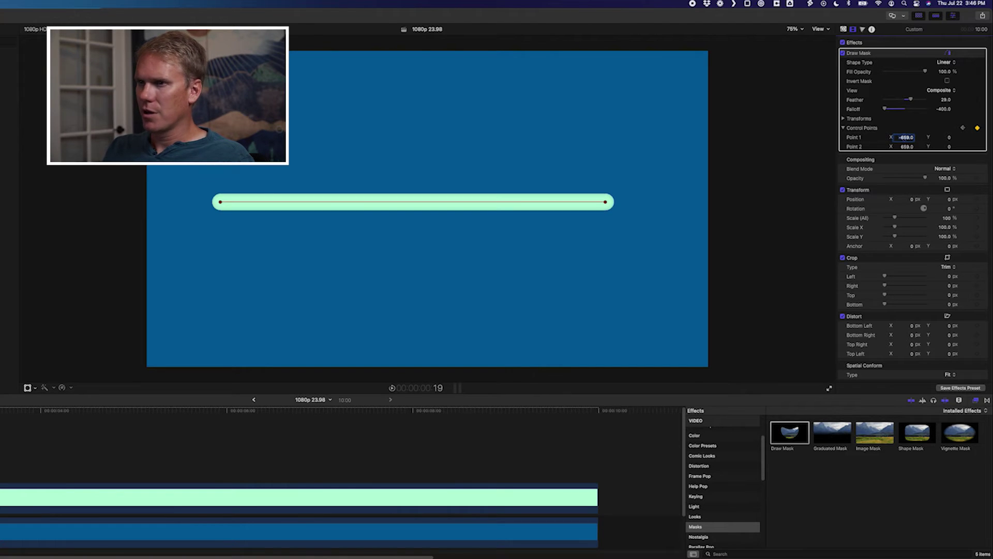
drag(1, 410, 0, 410)
key(space)
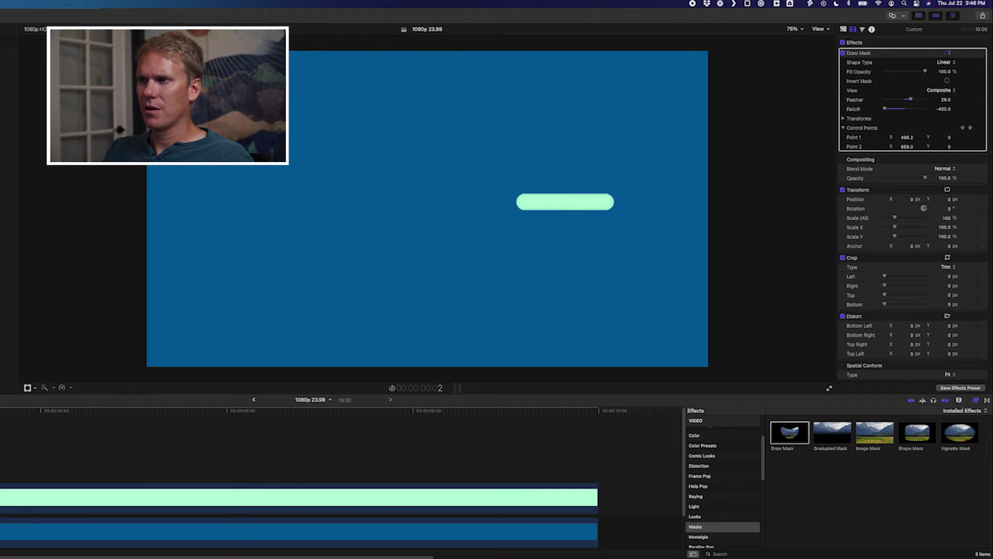
key(space)
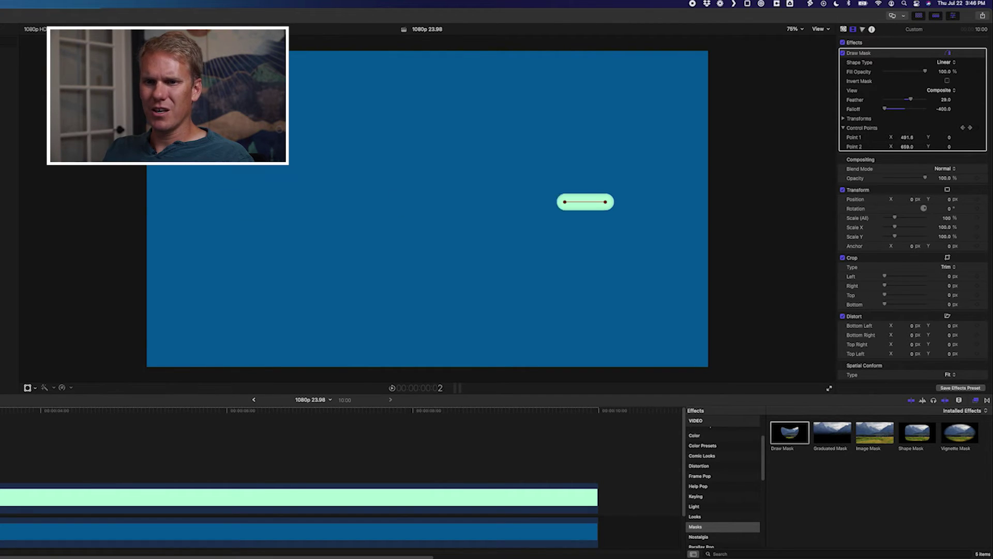
Step: Keyframe the mask's Feather on the first two frames, setting it to 0 on the first frame
click(1, 497)
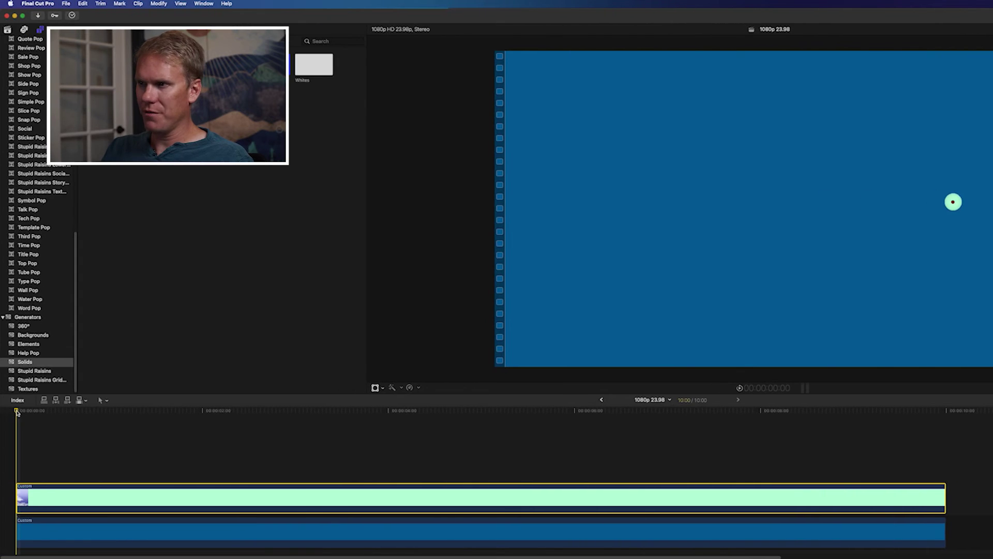
key(Right)
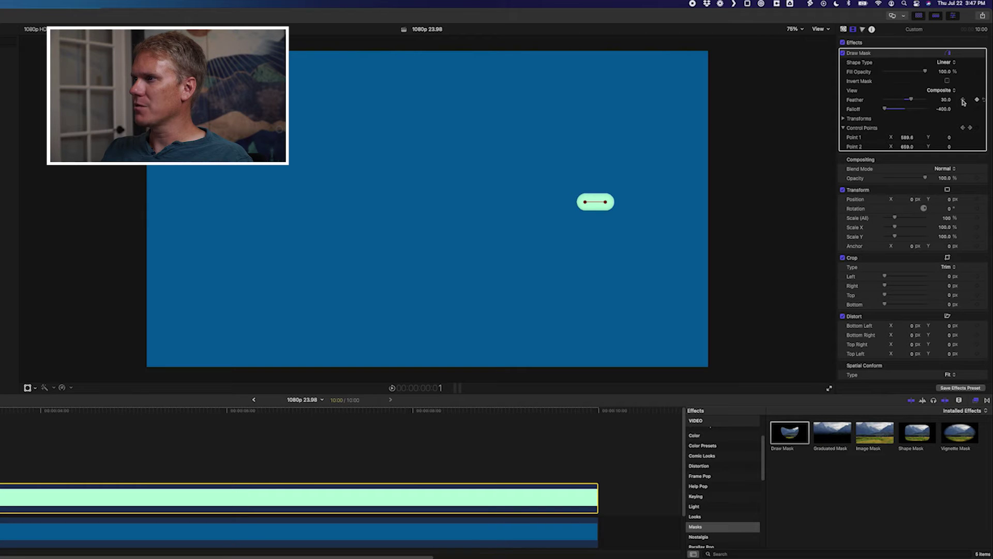
key(Left)
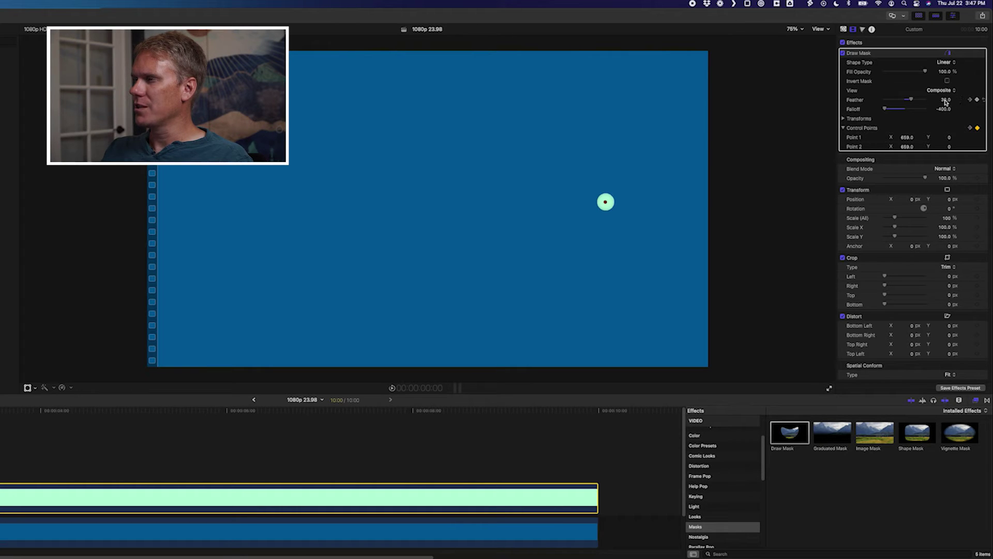
click(945, 100)
text(0)
key(Return)
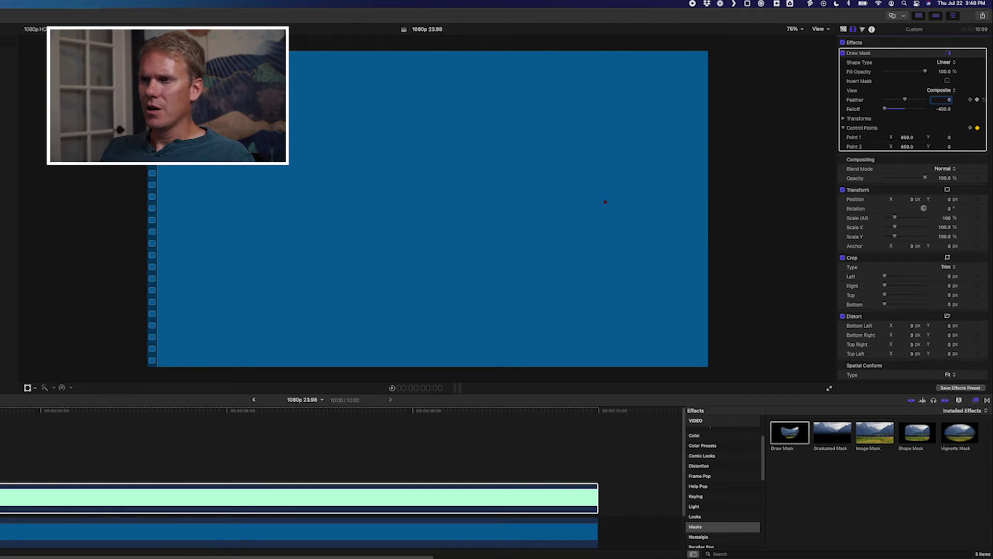
Step: Play the masked line's animation from the start of the timeline and return to the first frame
key(space)
key(space)
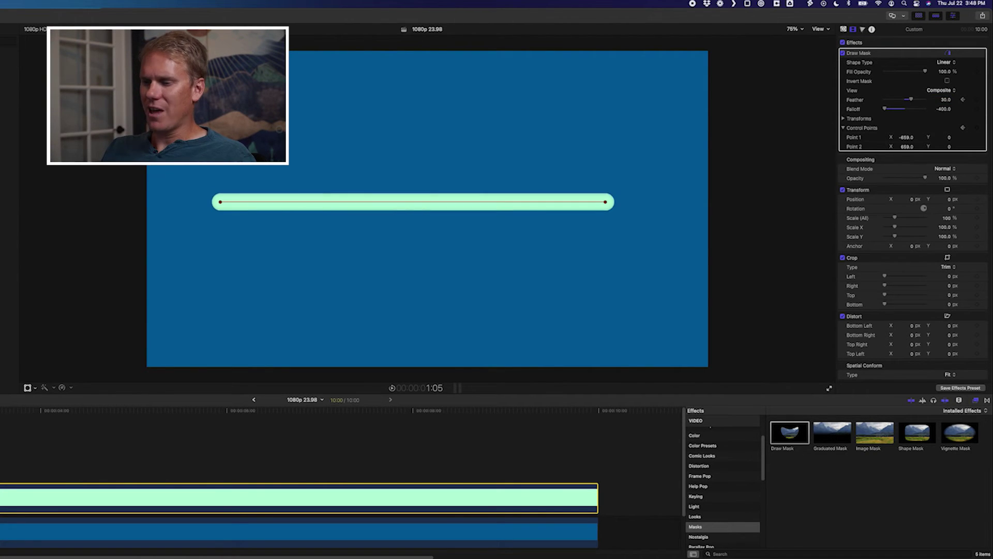
key(Home)
key(space)
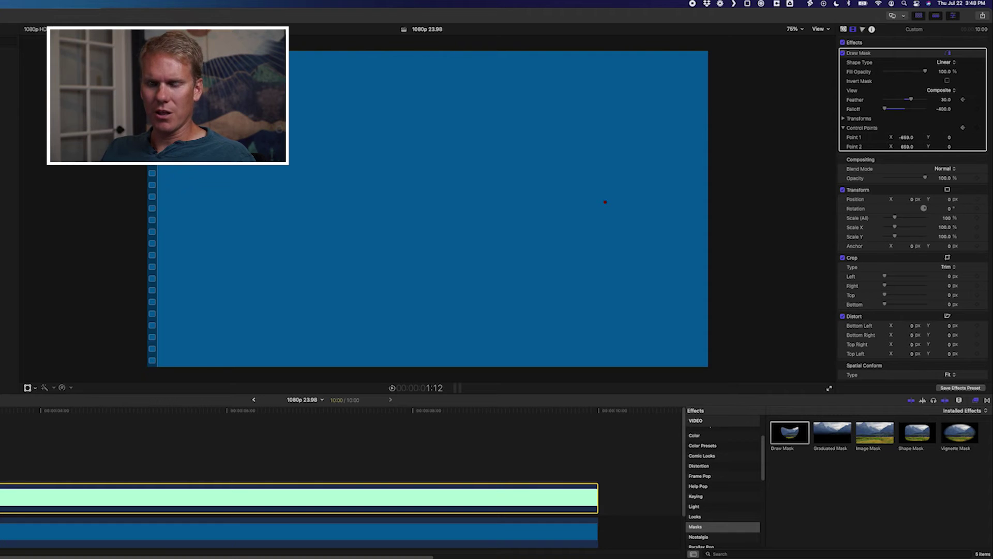
key(Home)
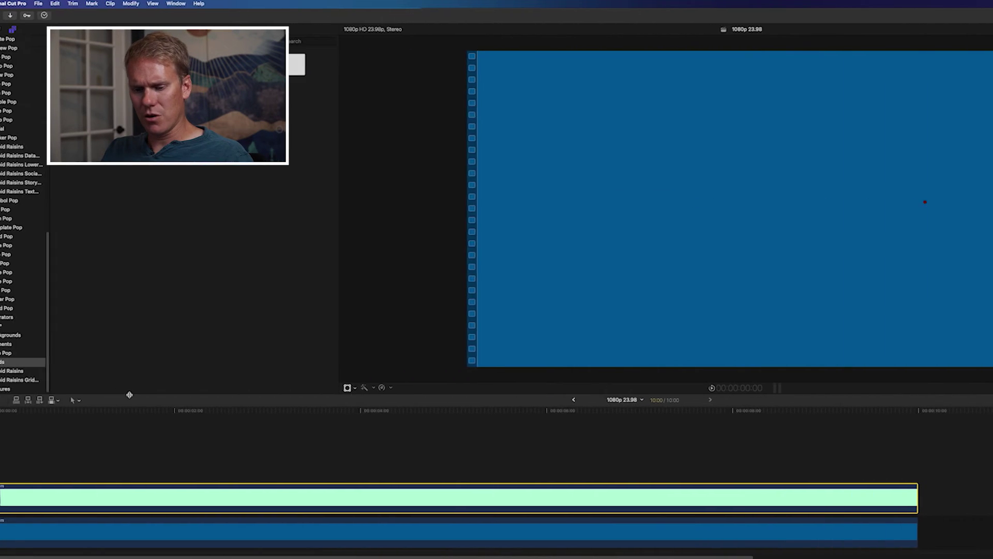
Step: Shorten the line animation by moving the Draw Mask's end keyframe to frame 13 in the clip's video animation, and replay it
key(ctrl+v)
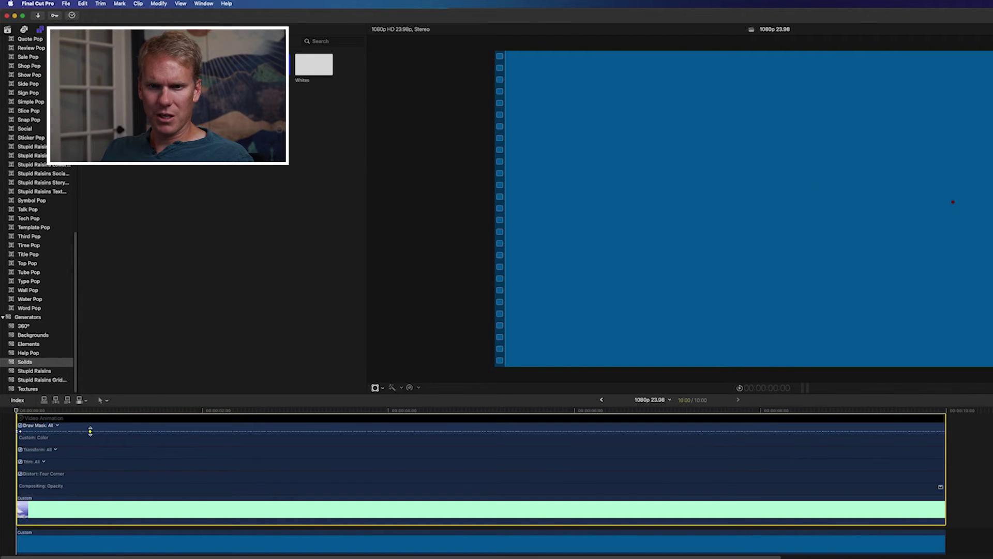
drag(90, 431, 66, 432)
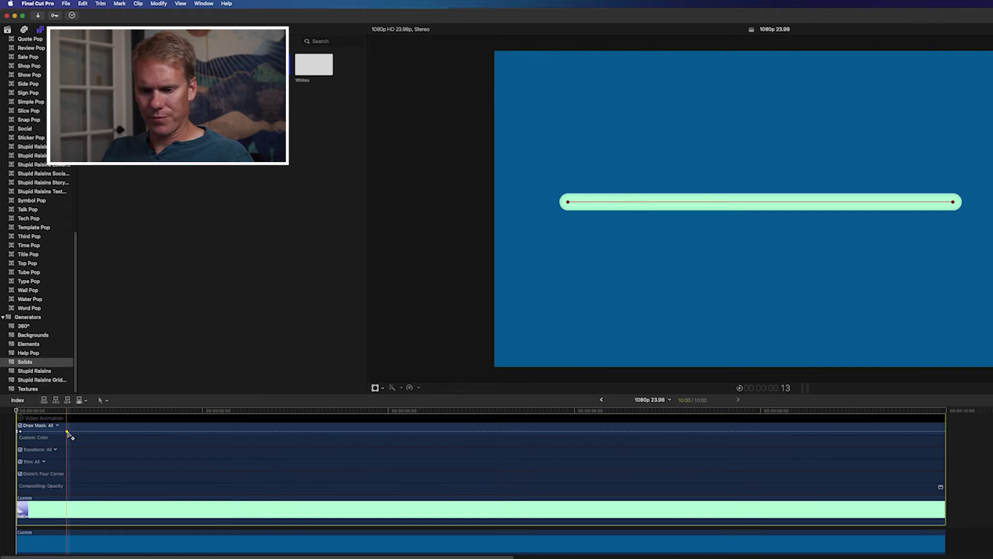
key(ctrl+v)
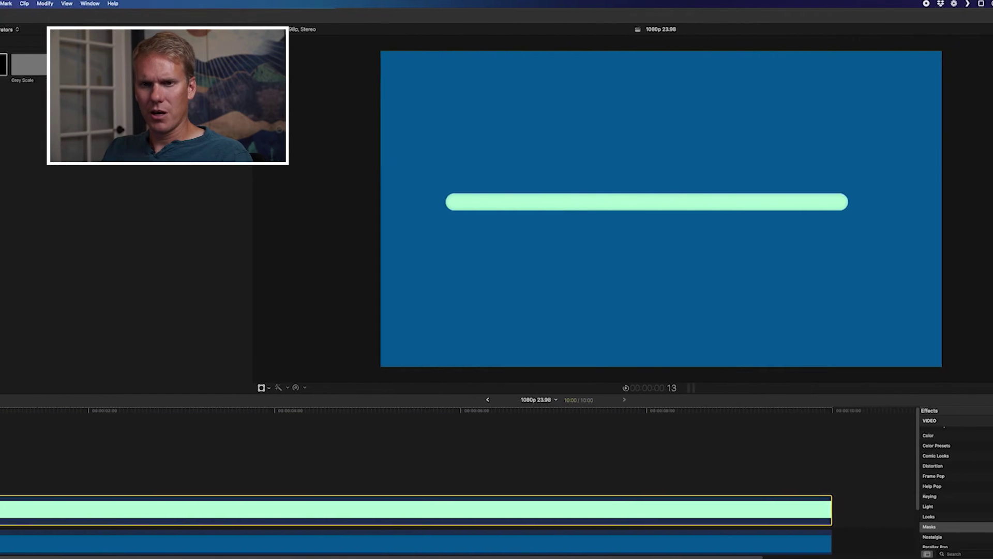
key(Home)
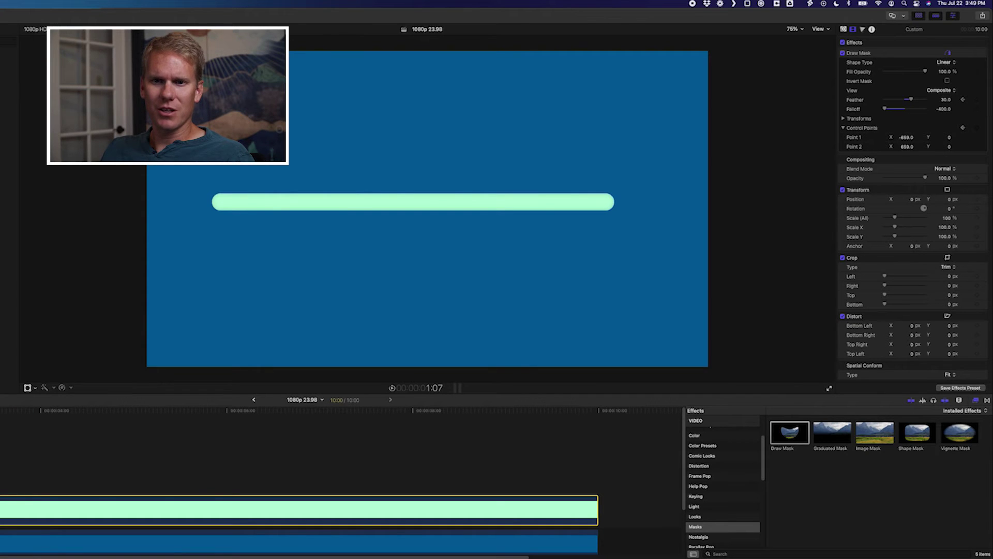
key(alt+super+1)
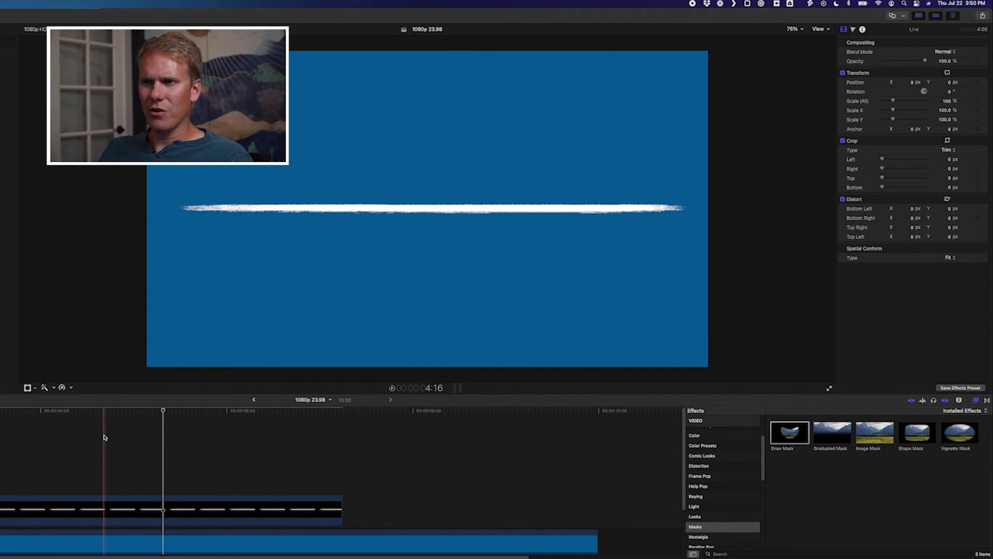
Step: Try trimming the left edge of the white brush line by 1139 px and adjusting its horizontal scale
drag(108, 412, 0, 414)
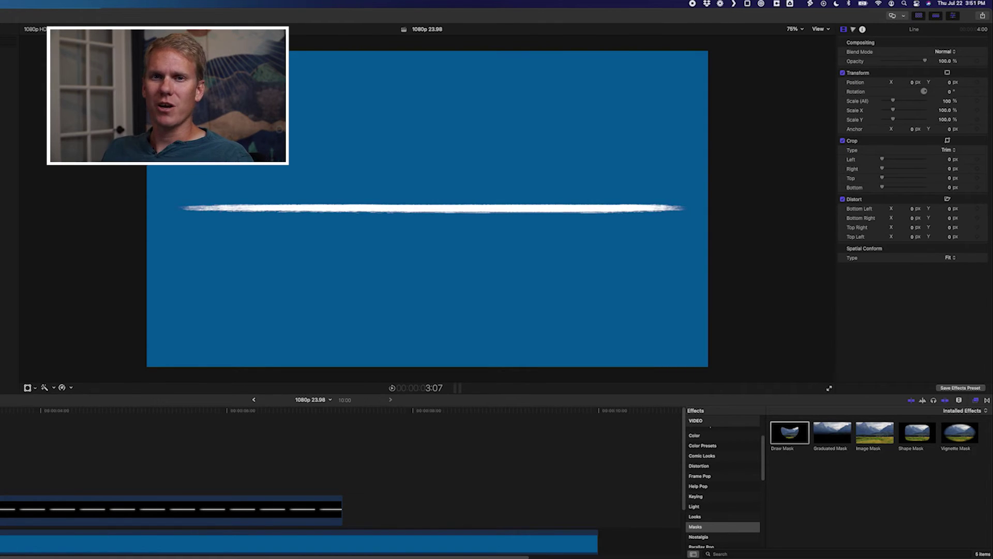
click(130, 509)
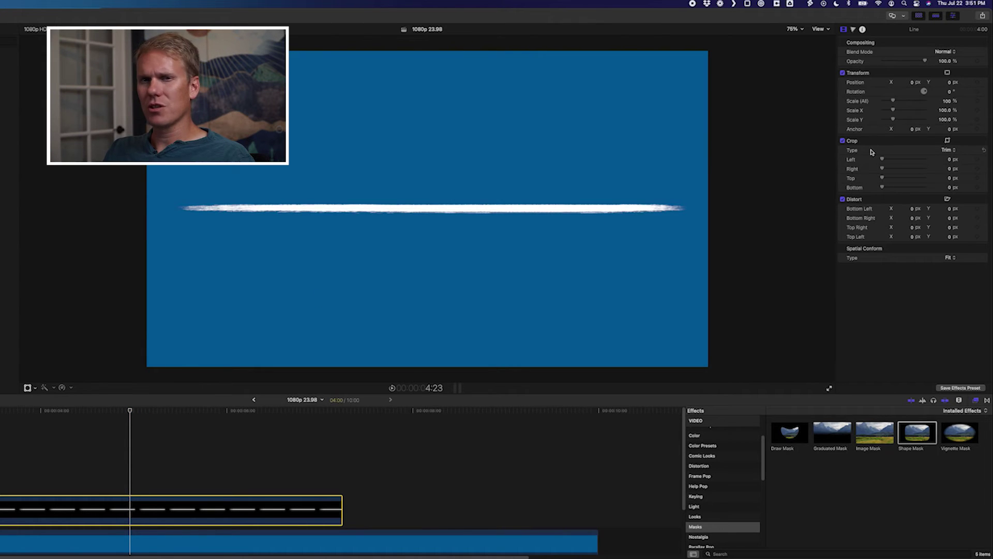
drag(883, 159, 906, 160)
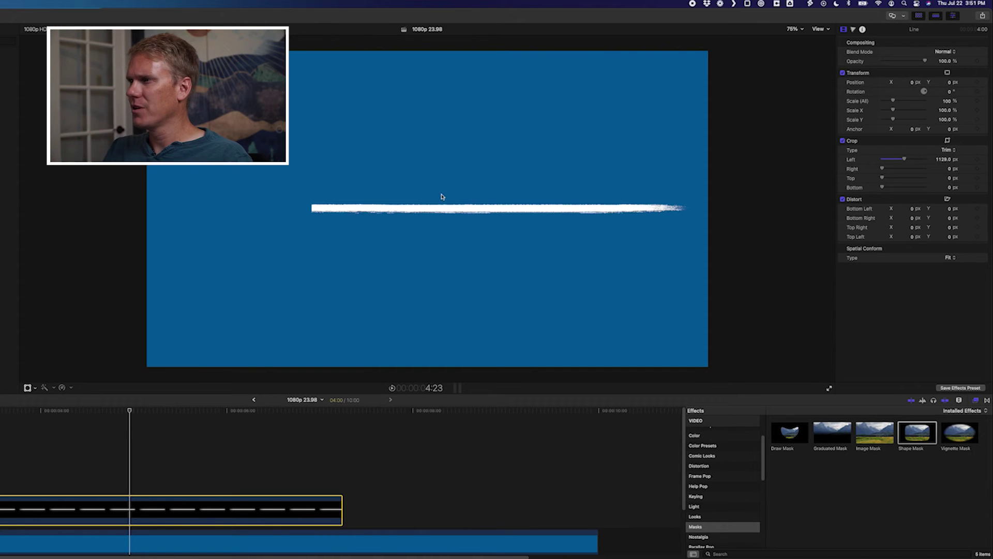
click(984, 141)
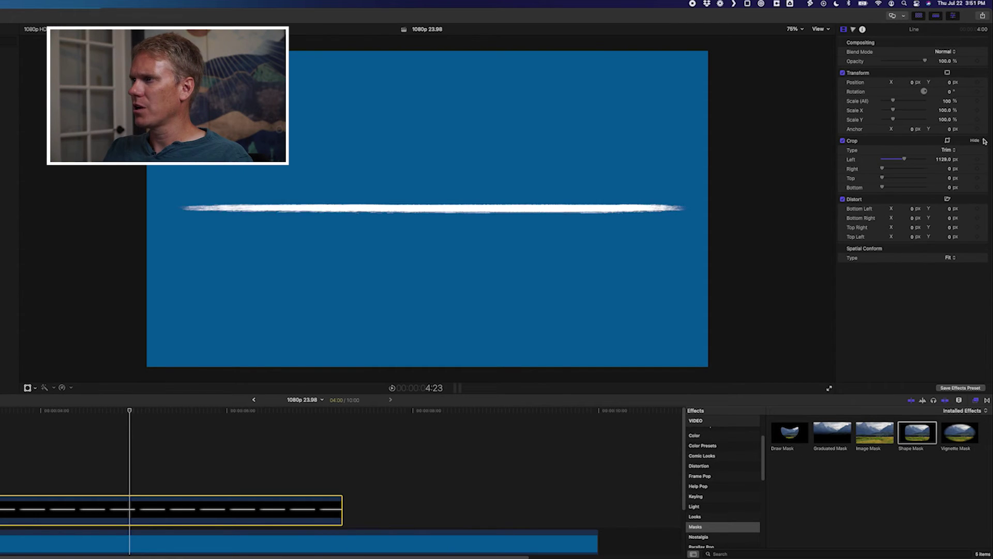
mouse_move(892, 109)
mouse_down()
mouse_move(883, 110)
mouse_move(895, 110)
mouse_up()
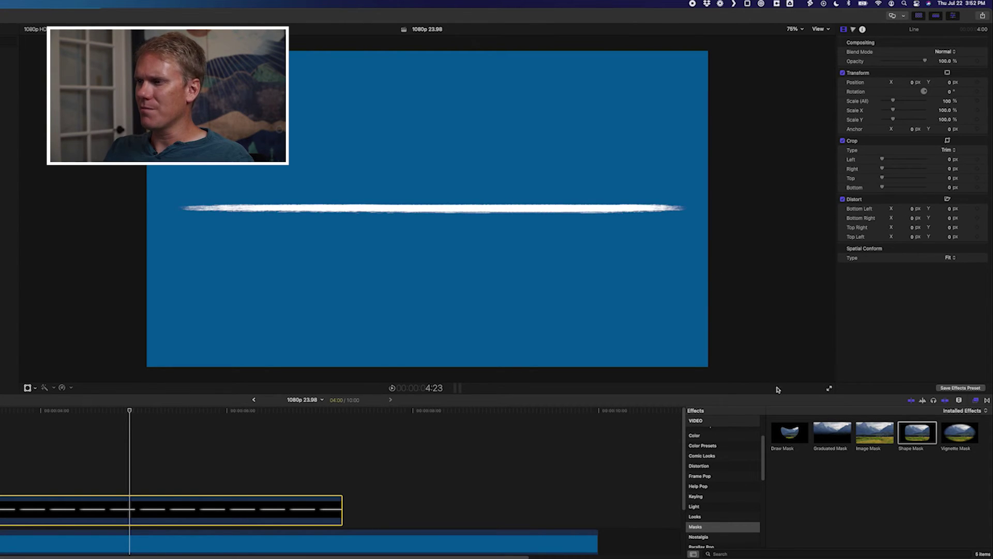
Step: Apply Draw Mask to the brush line clip at its first frame and draw a two-point Linear mask along the line's full length
drag(129, 411, 0, 411)
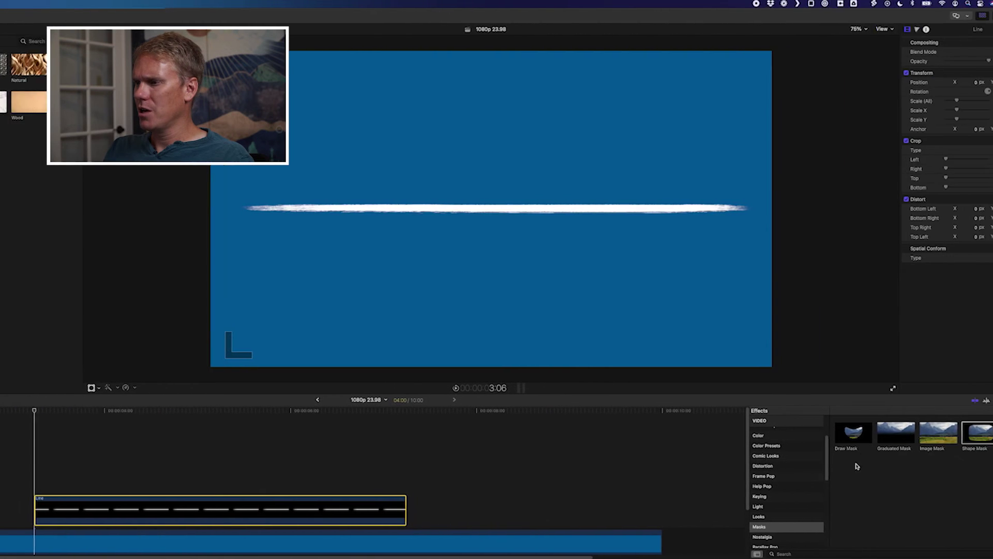
mouse_move(789, 432)
mouse_down()
mouse_move(530, 420)
mouse_move(183, 508)
mouse_up()
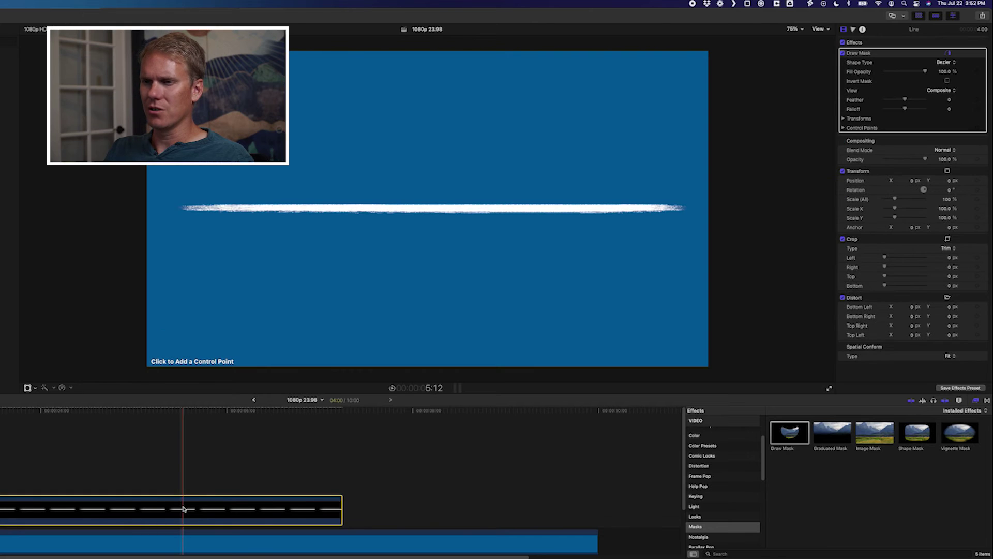
click(178, 208)
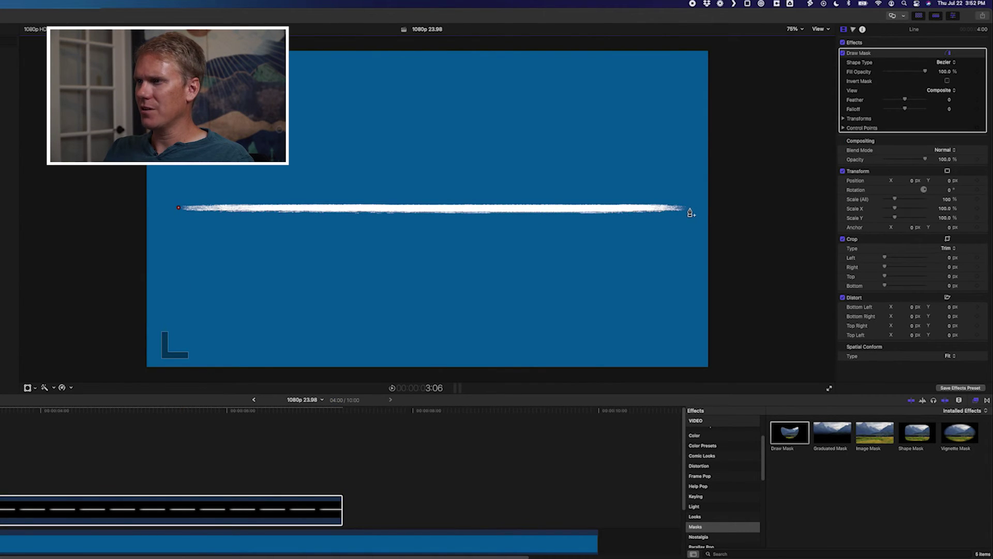
click(689, 208)
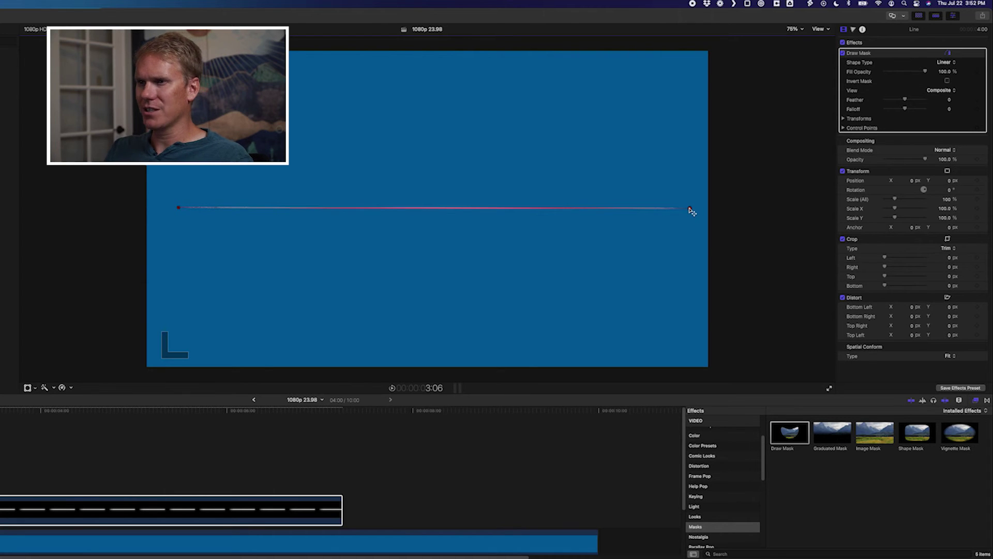
click(136, 538)
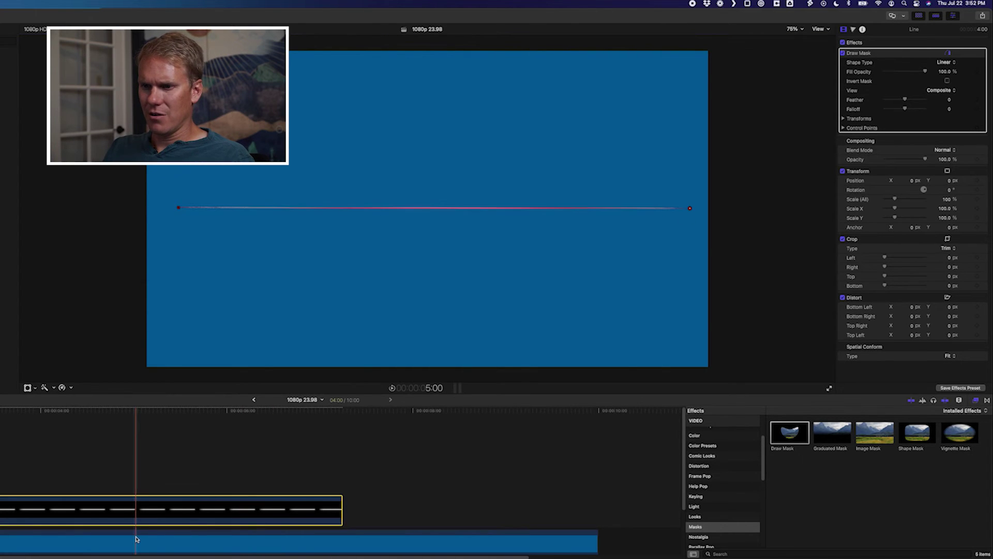
click(136, 538)
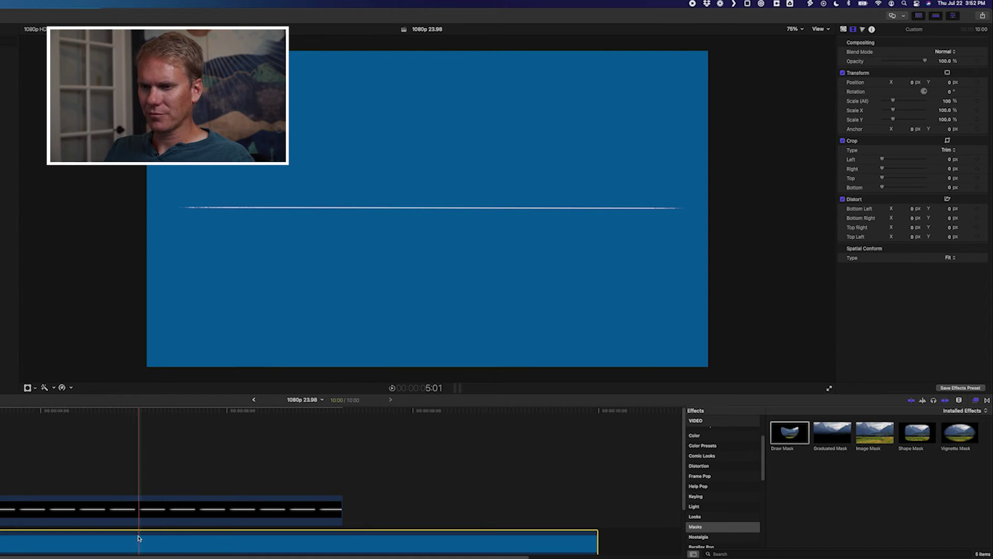
click(137, 509)
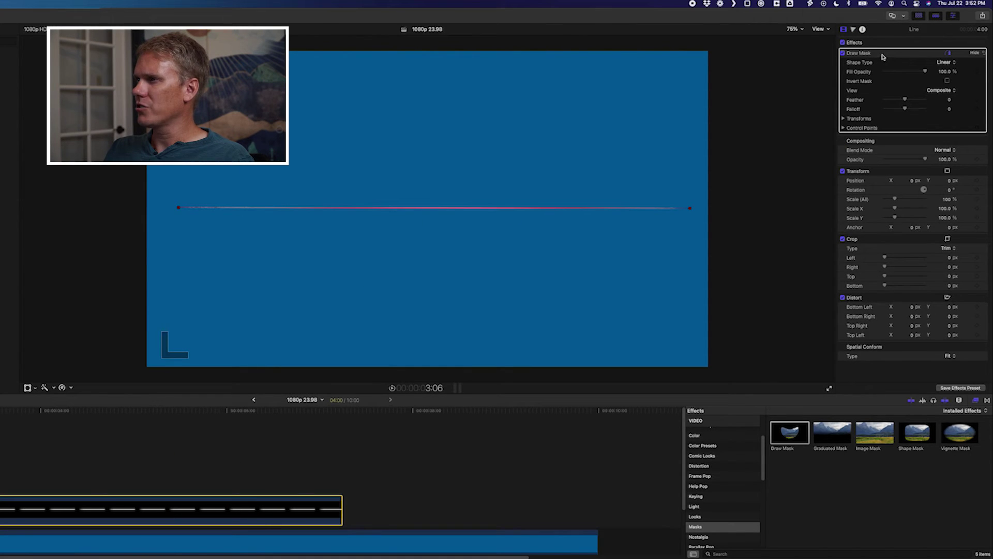
Step: Keyframe the mask's Fill Opacity at 0% on the brush line's first frame and 100% on the next frame
drag(925, 72, 885, 72)
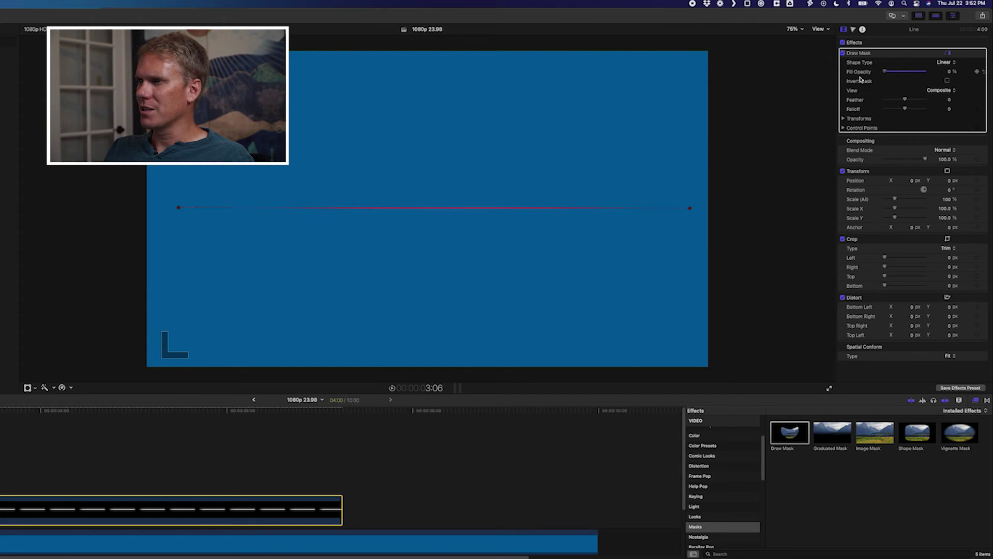
click(29, 546)
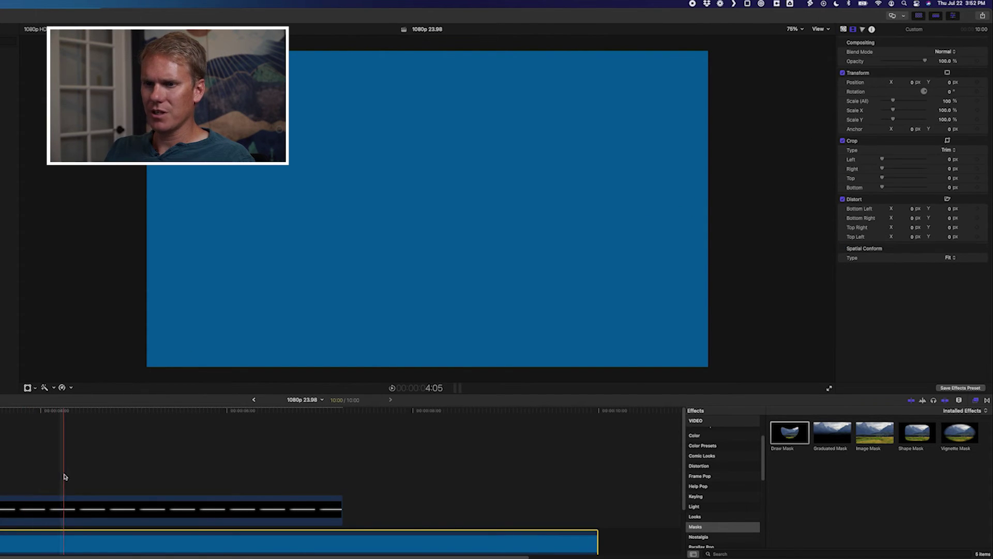
click(61, 506)
key(Up)
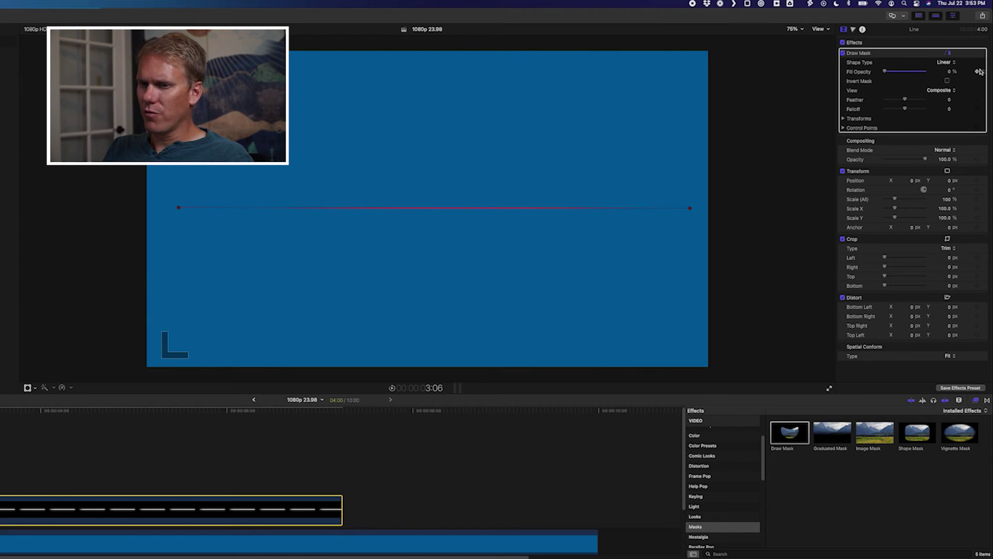
key(Right)
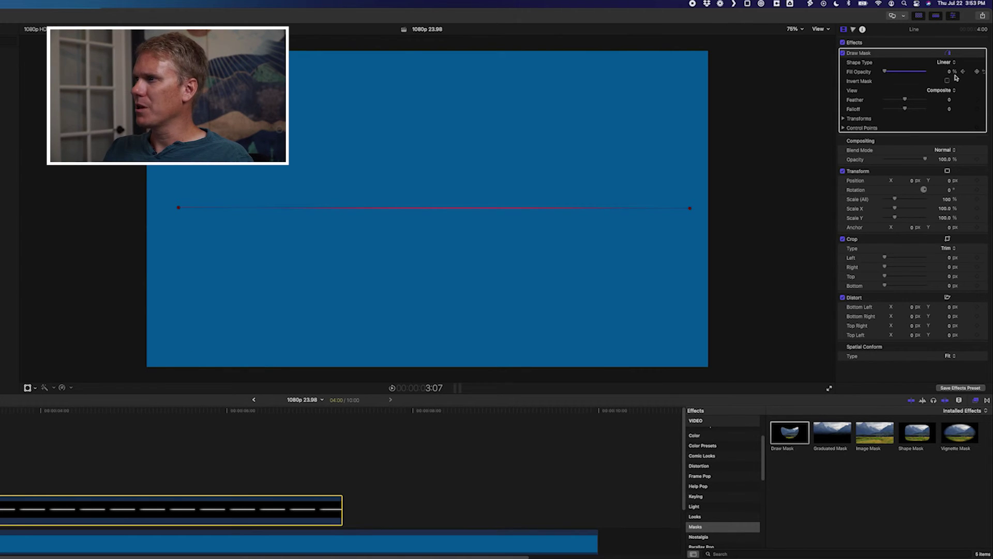
drag(885, 73, 931, 72)
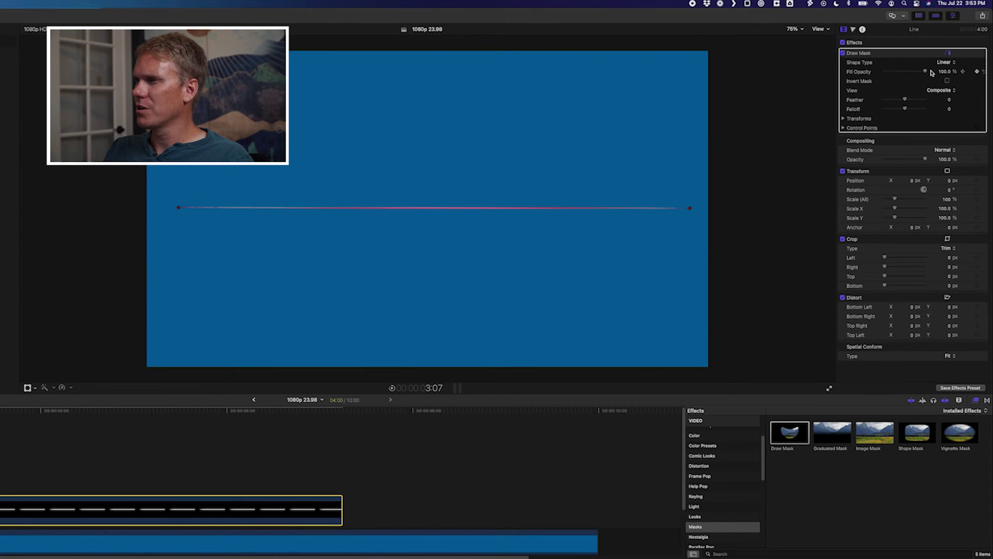
Step: Level the mask by setting the Y values of Point 1 and Point 2 to 0
click(843, 128)
click(946, 137)
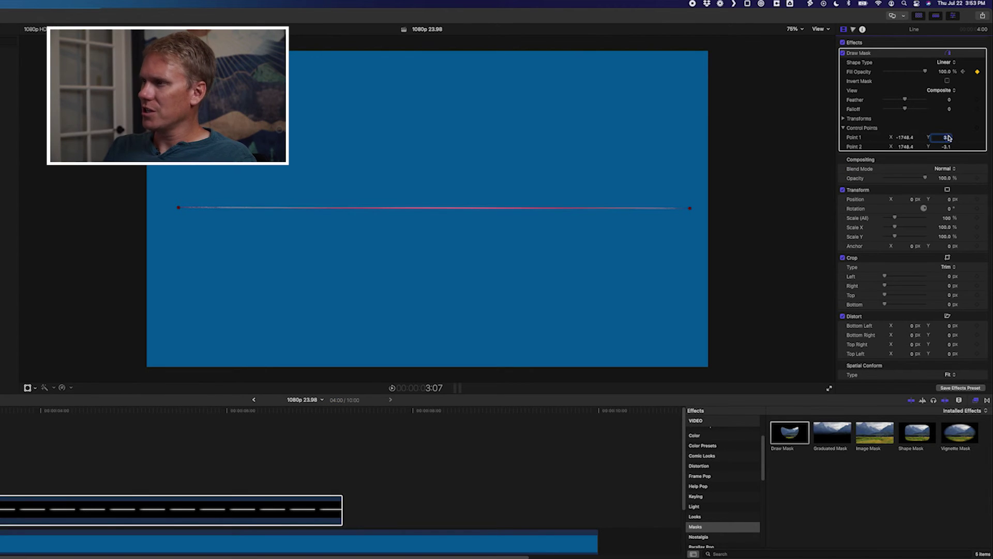
text(0)
key(Tab)
key(Tab)
text(0)
key(Tab)
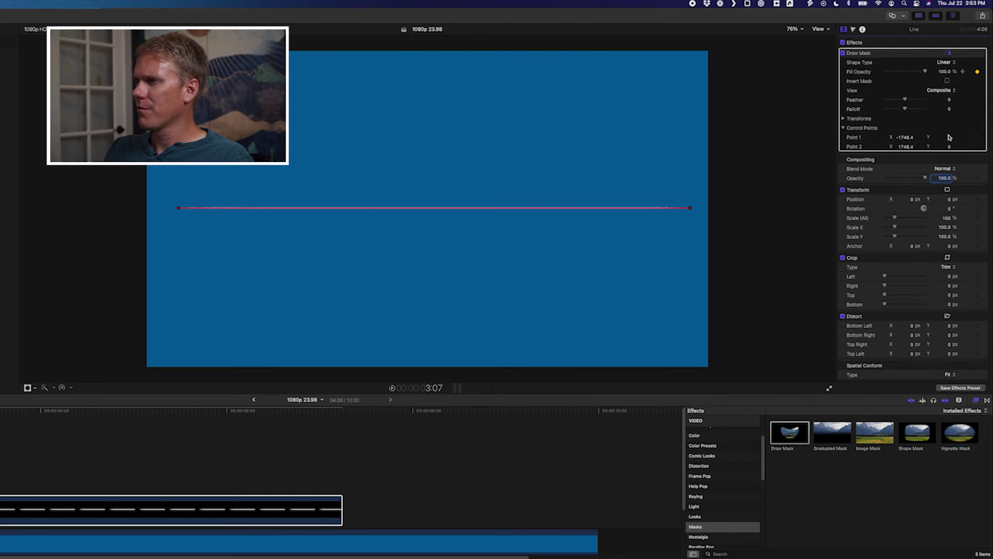
Step: Keyframe the control points on the brush line's first frame and set Point 2 X to -1748.35 there
click(126, 411)
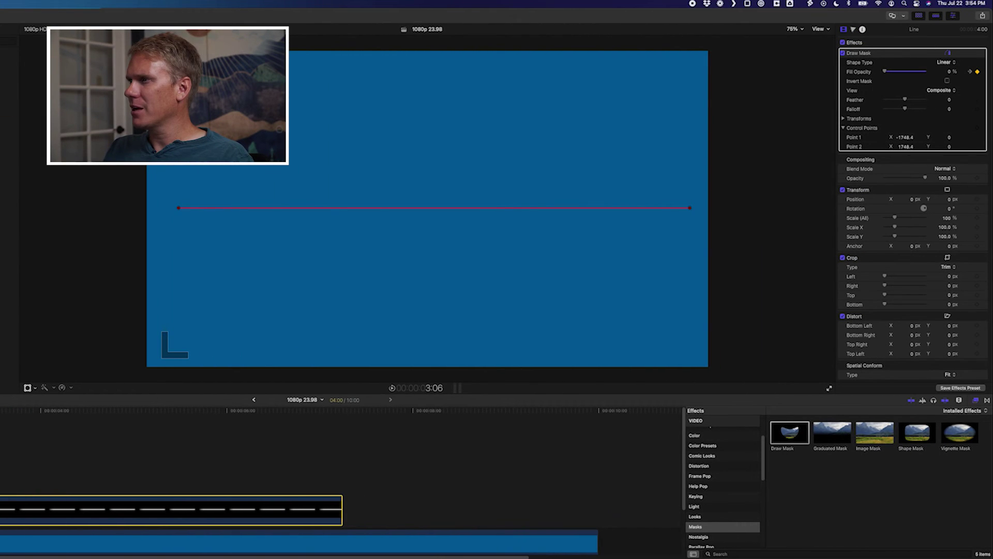
click(977, 128)
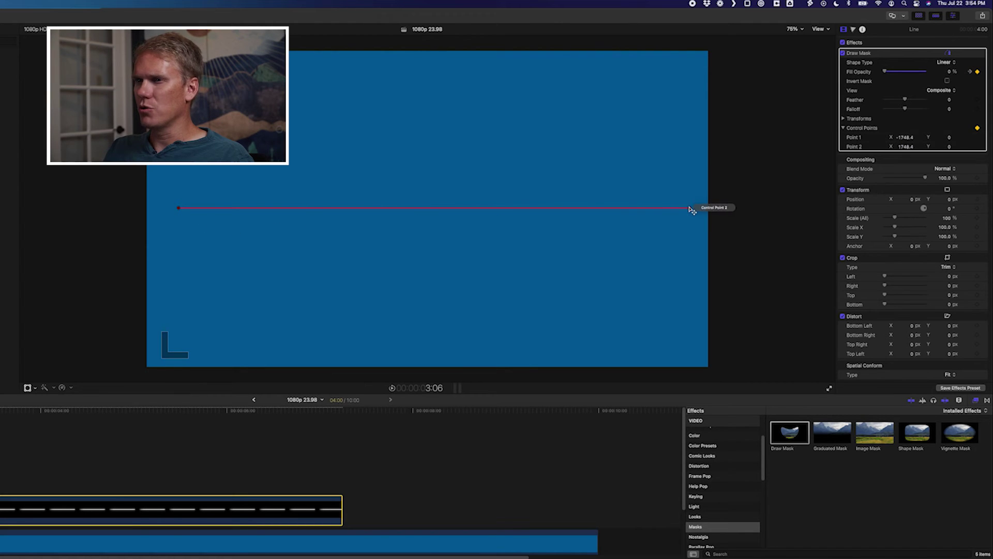
click(902, 147)
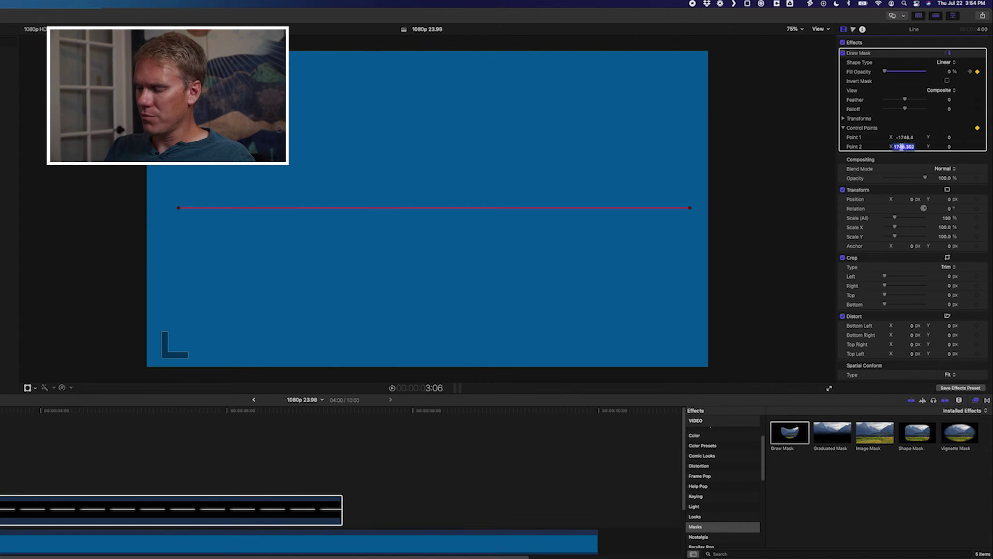
key(Left)
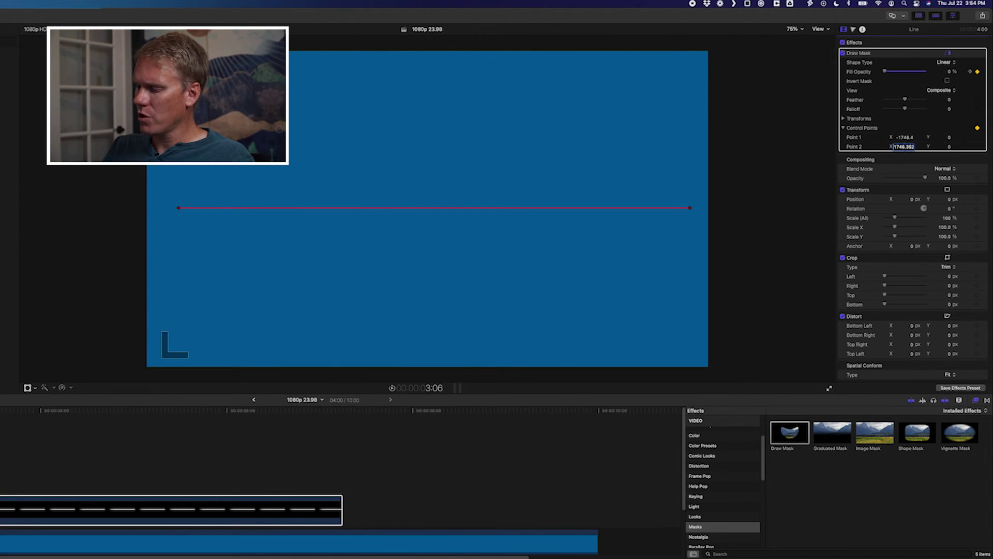
text(-)
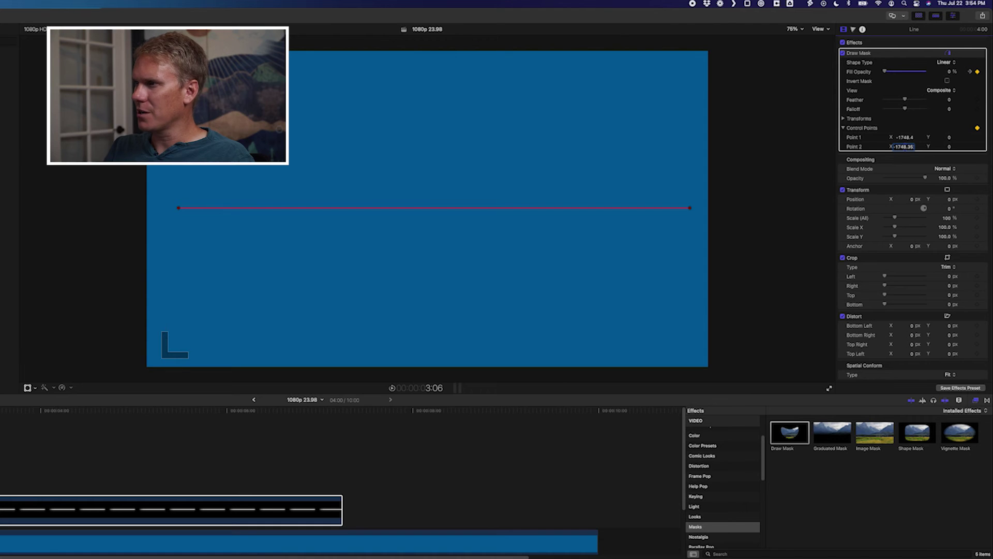
key(Return)
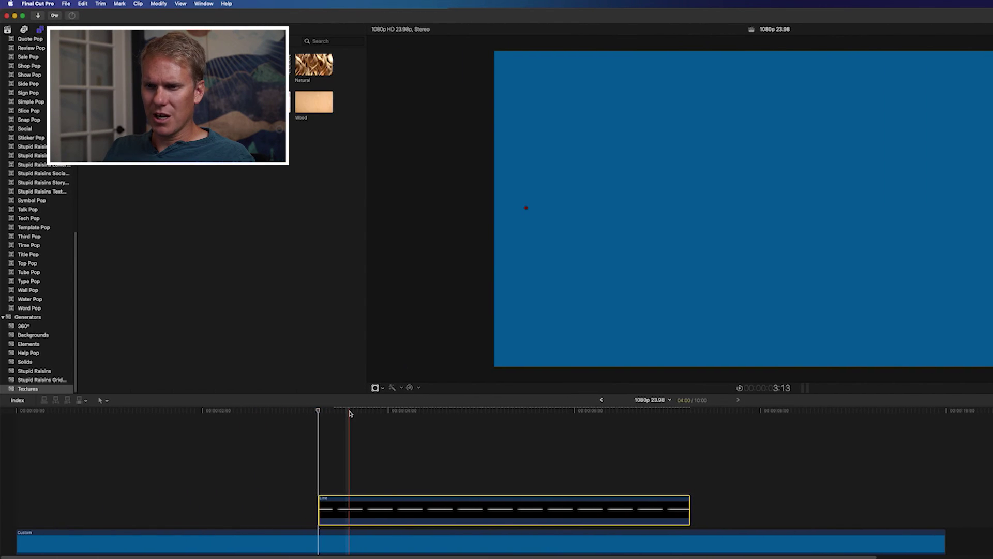
Step: Set the mask's Point 2 X to 1748.35 a little after the brush line's first frame and set Feather to about 81
click(5, 411)
click(907, 147)
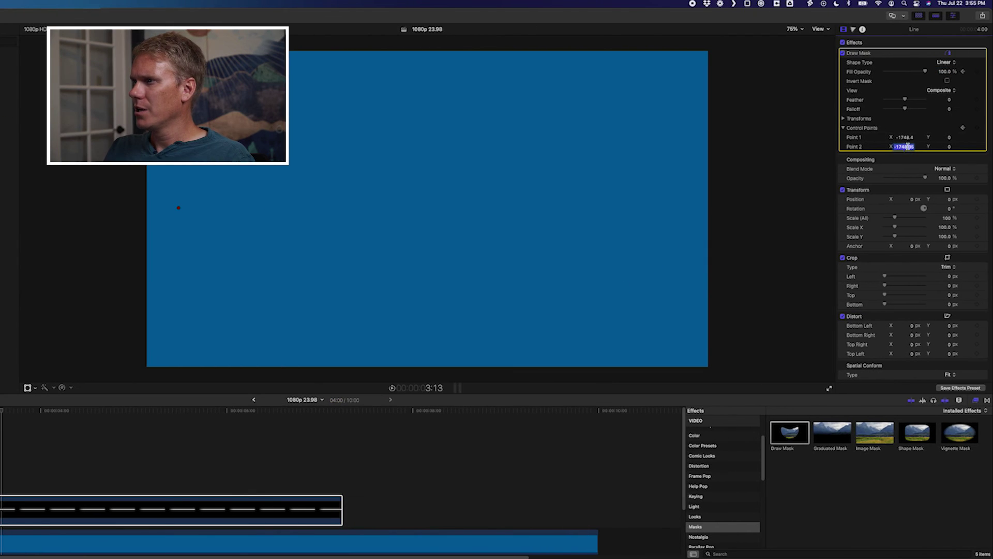
key(Left)
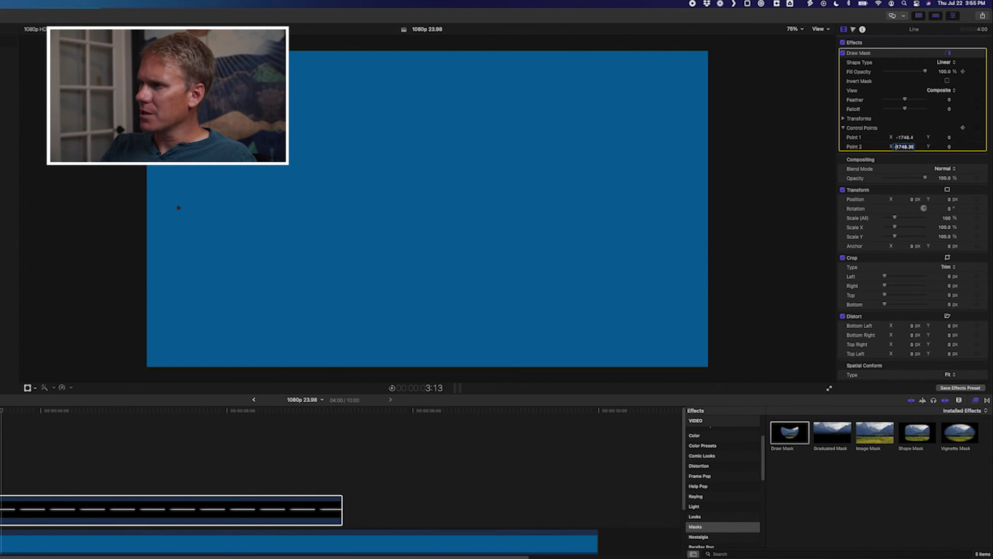
key(Delete)
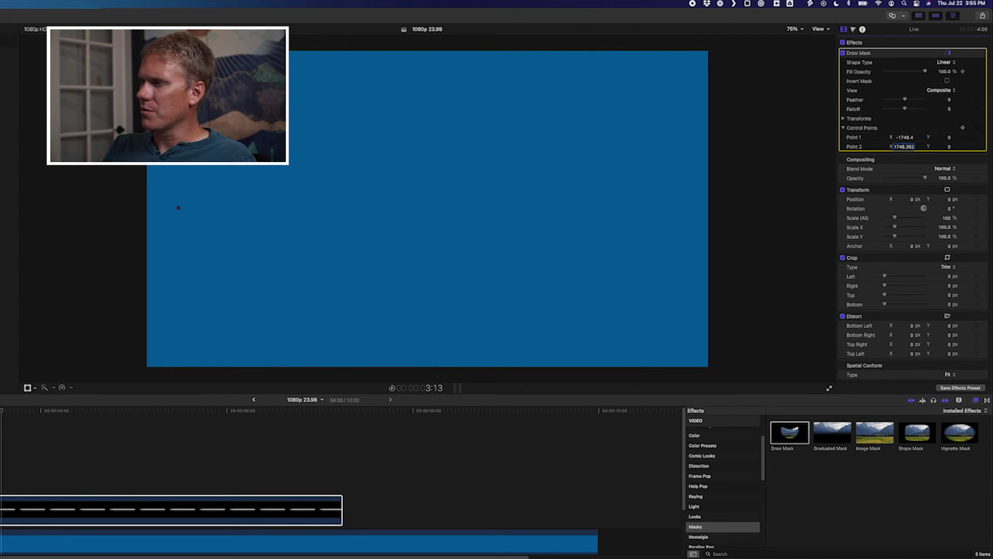
key(Return)
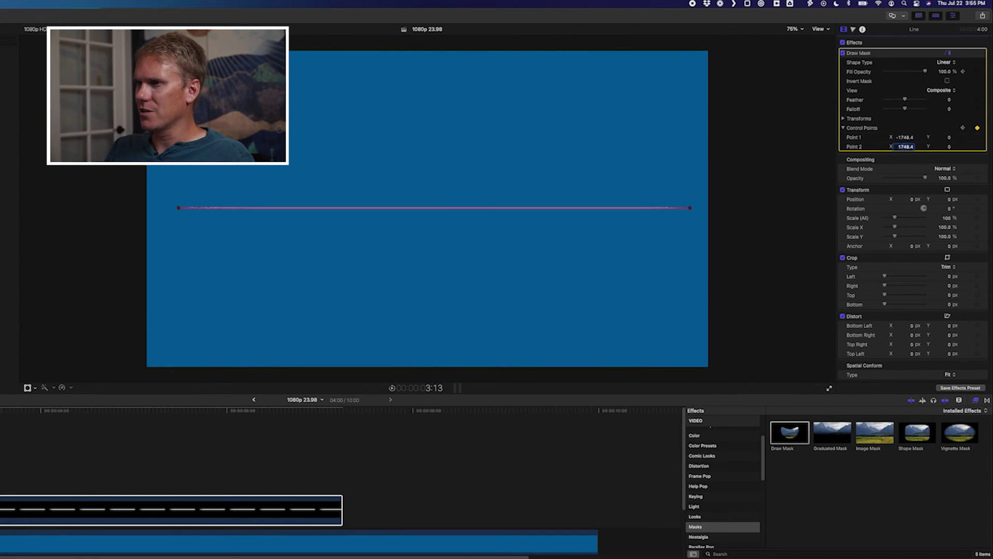
drag(906, 101, 921, 101)
drag(920, 101, 922, 101)
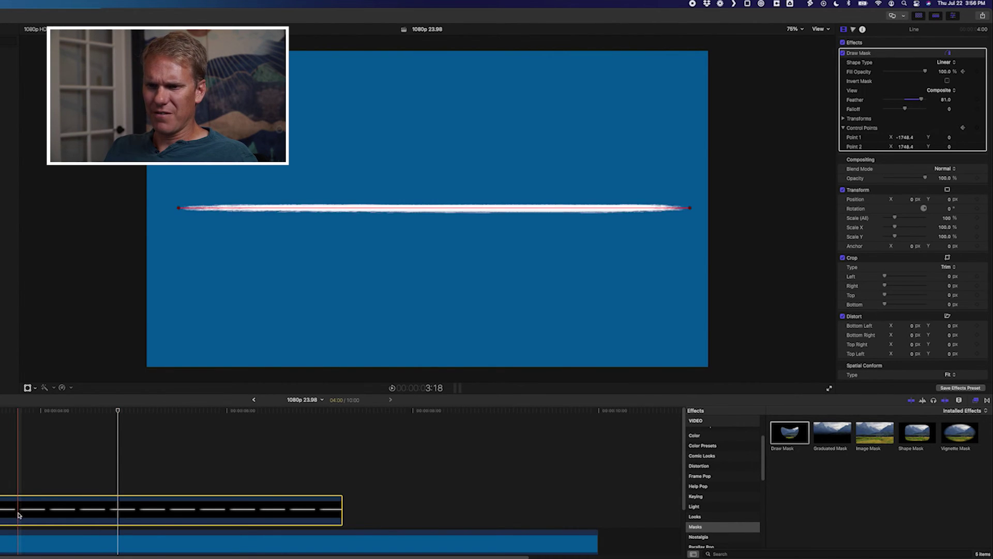
Step: Move the last Draw Mask keyframe on the brush line to 4:00 and play the reveal
key(ctrl+v)
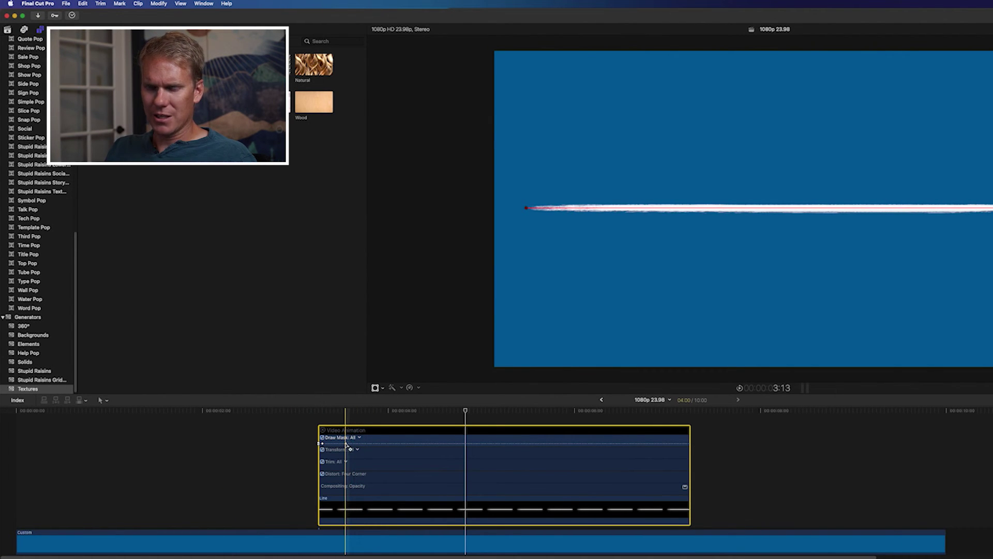
drag(346, 444, 392, 443)
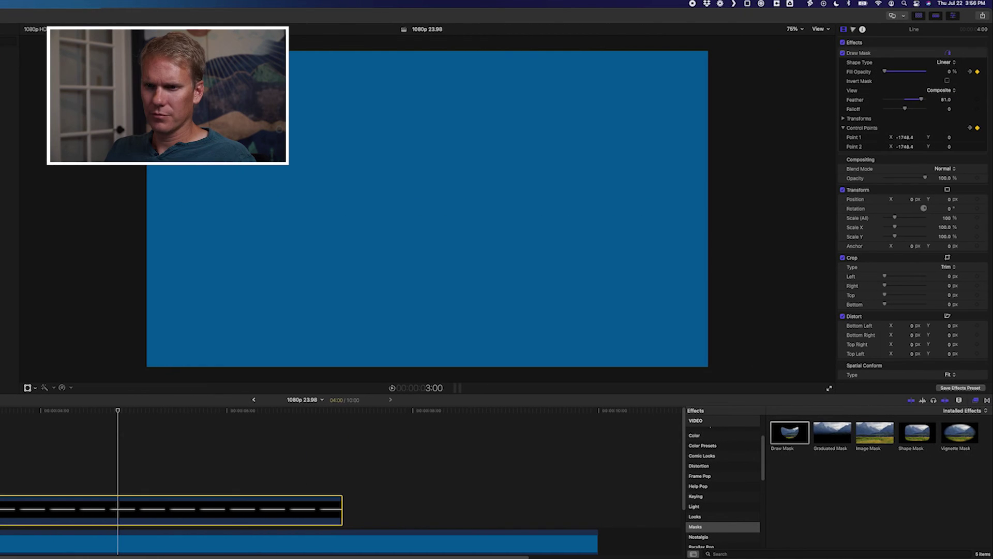
key(space)
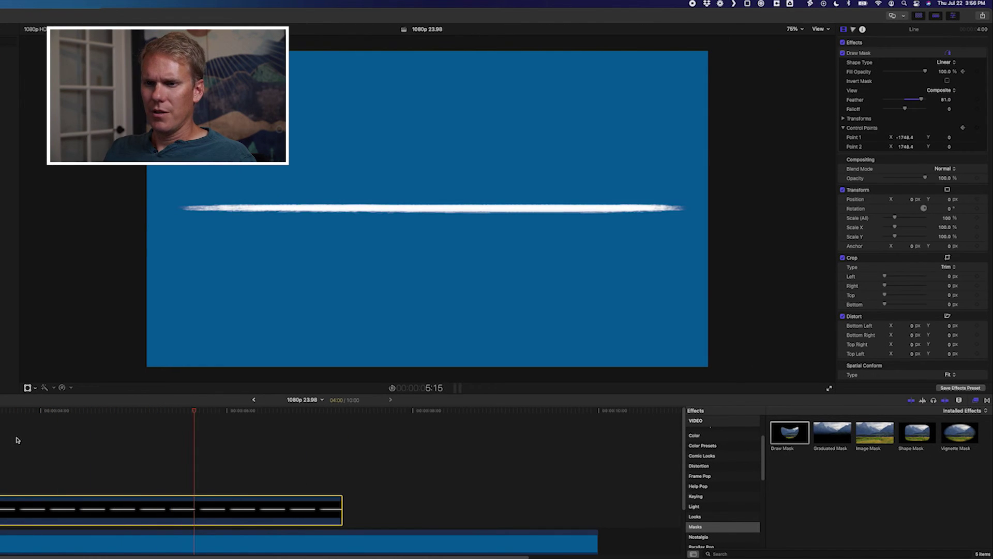
key(space)
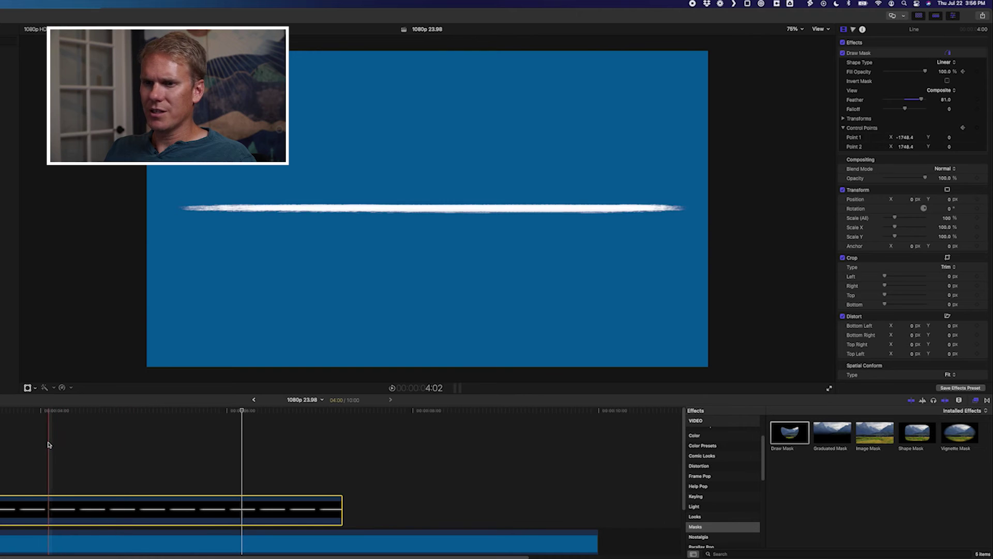
click(23, 445)
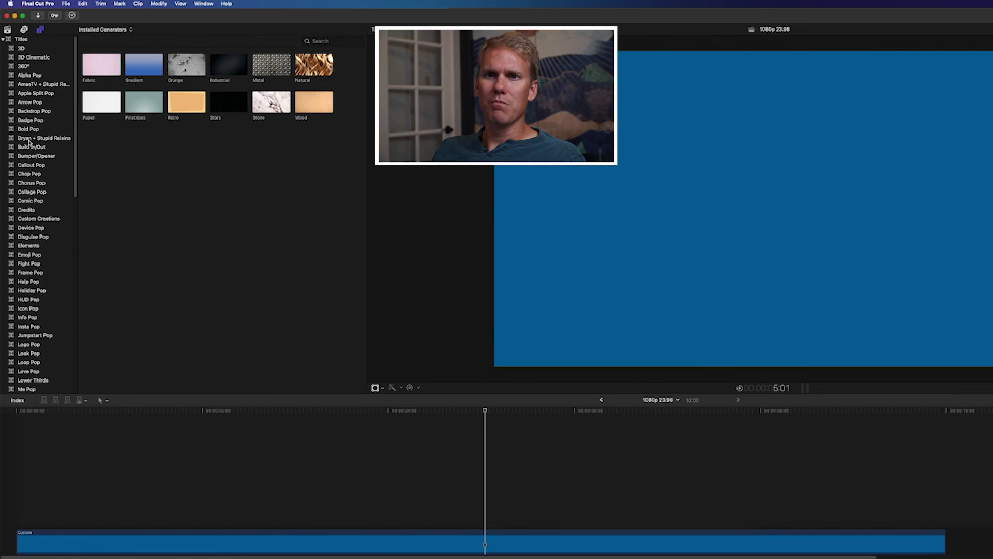
Step: Add the Fade title from Build In/Out above the blue background, starting at about 2:07
click(31, 147)
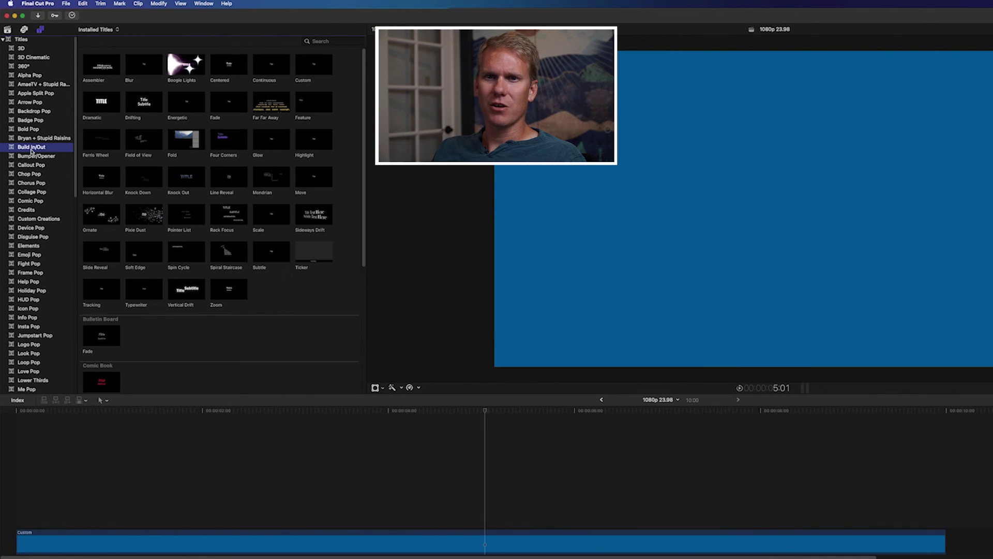
click(221, 102)
drag(221, 102, 232, 494)
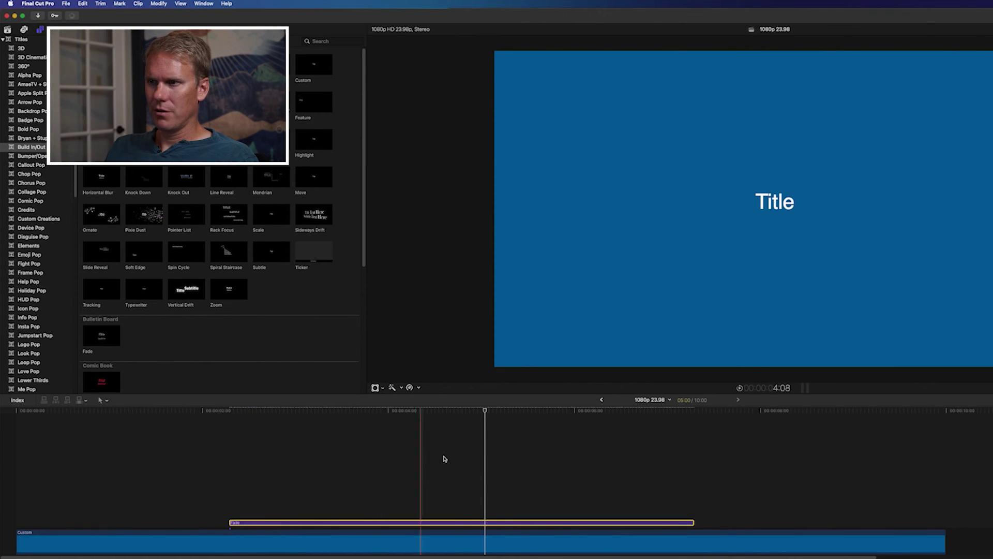
Step: Replace the Fade title's text with a long row of underscores so that it forms a horizontal line
click(472, 454)
click(446, 521)
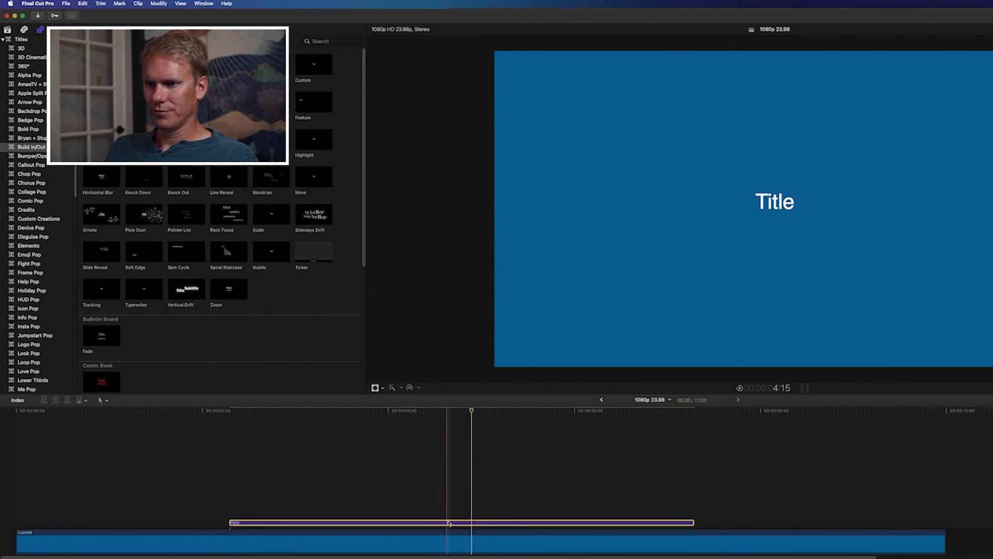
double_click(783, 203)
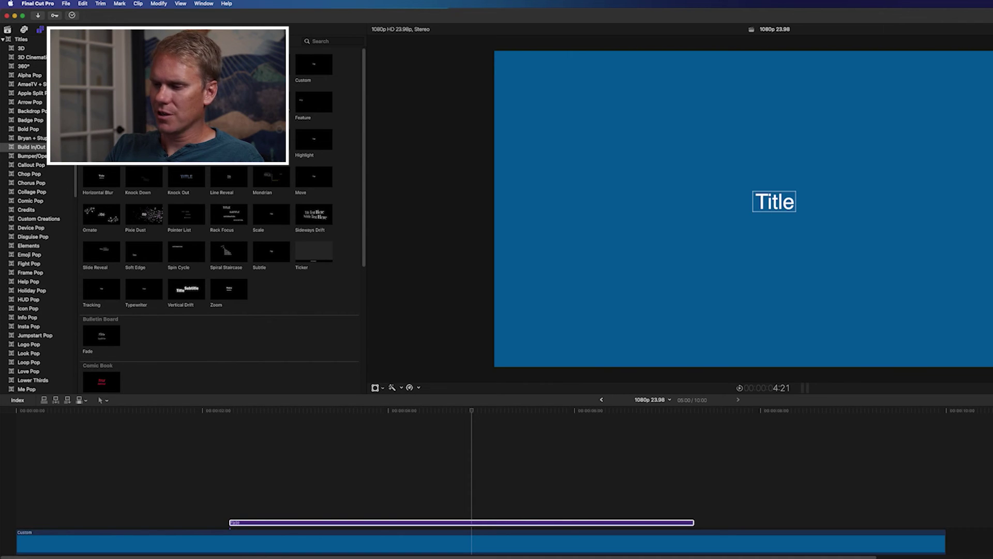
key(BackSpace)
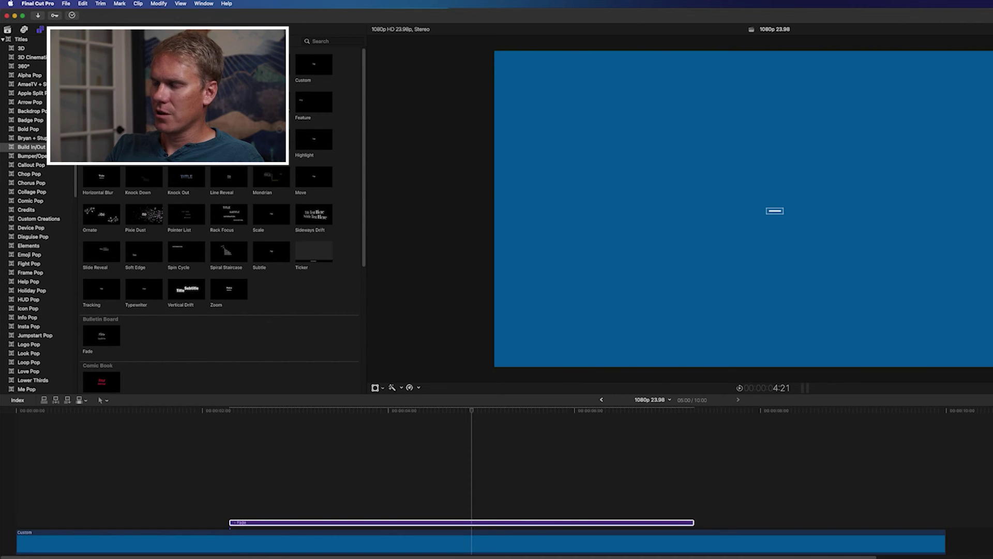
text(________)
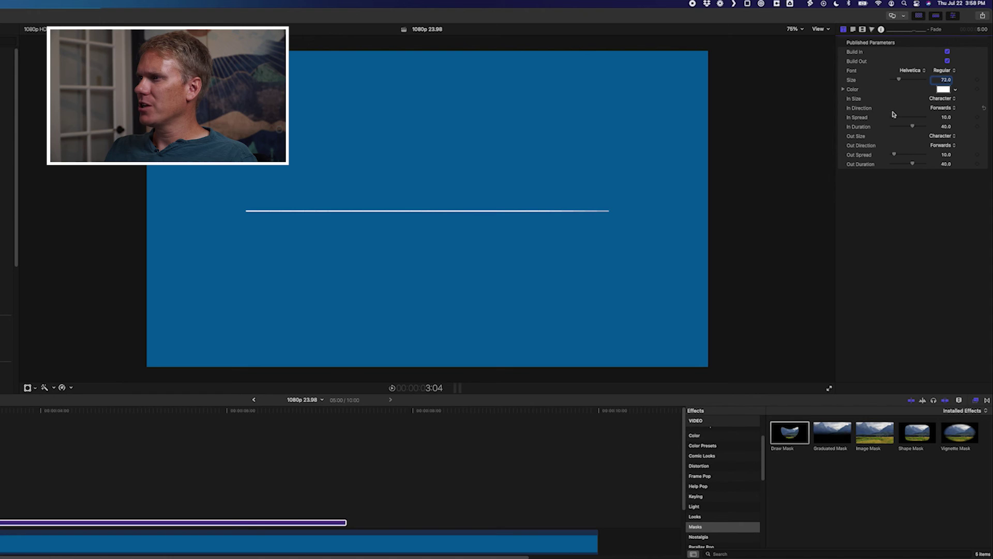
Step: Set the title's In Spread to 25 and its In Duration to 30
click(947, 118)
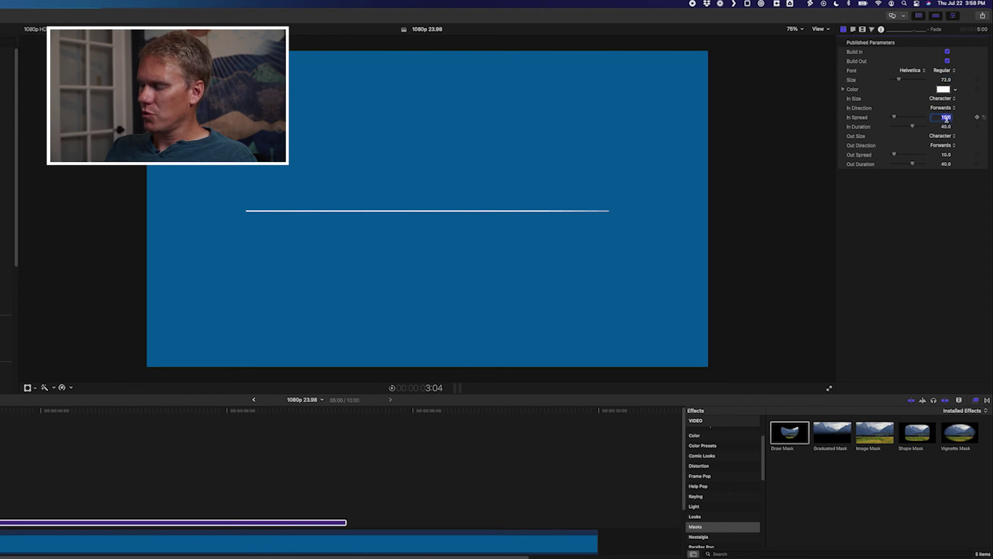
text(25)
key(Return)
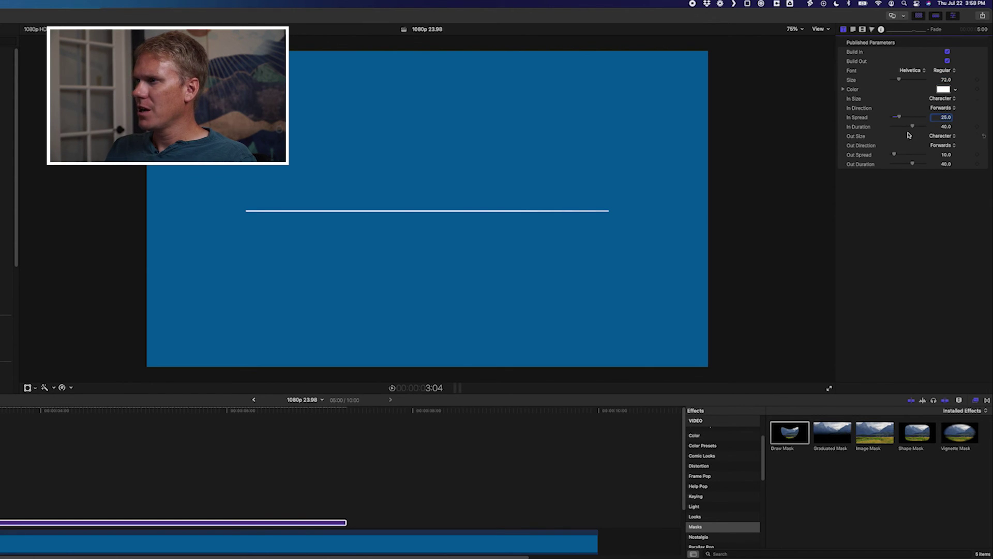
drag(913, 127, 910, 127)
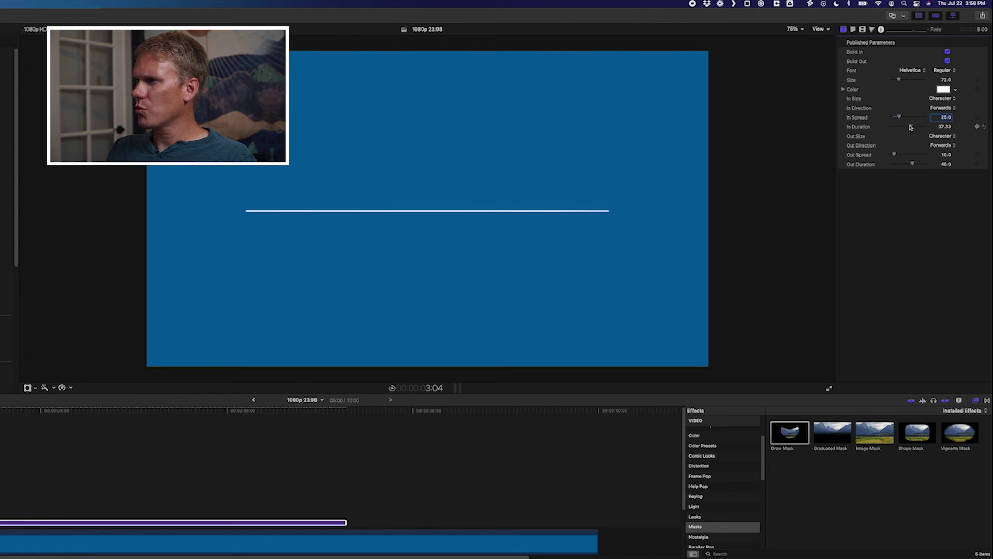
click(946, 126)
text(30)
key(Return)
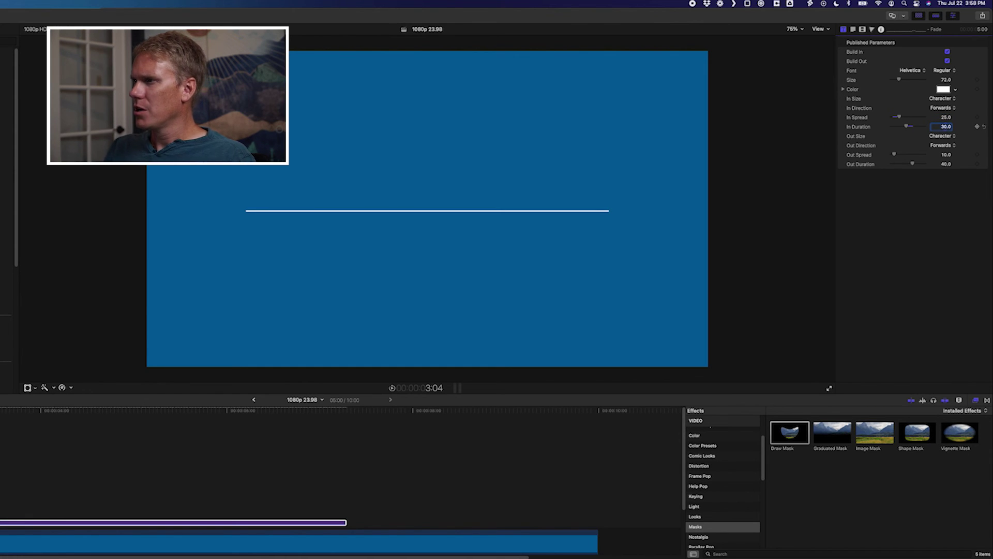
Step: Set the title's Out Spread to 25 and Out Duration to 30, and play the line's animation
click(945, 155)
text(2)
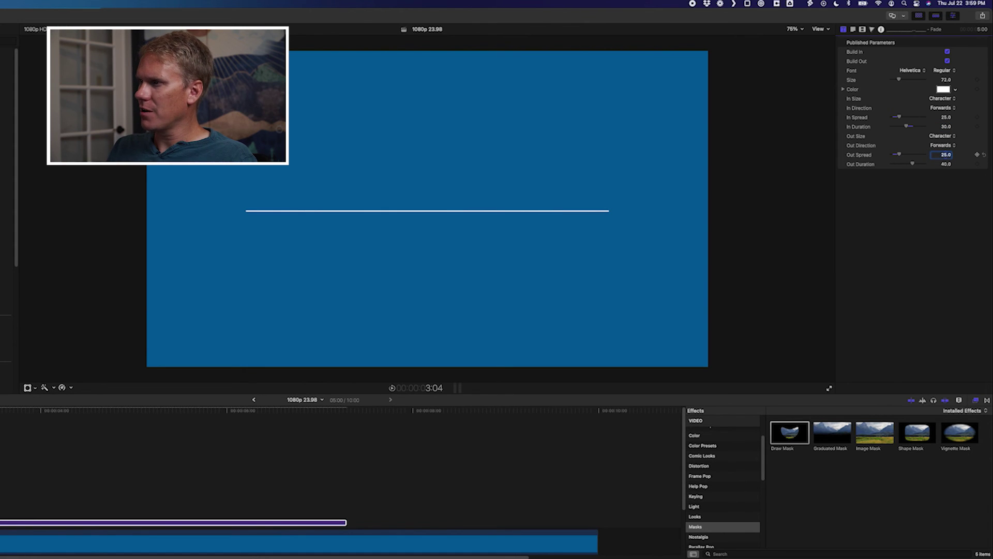
text(5)
key(Return)
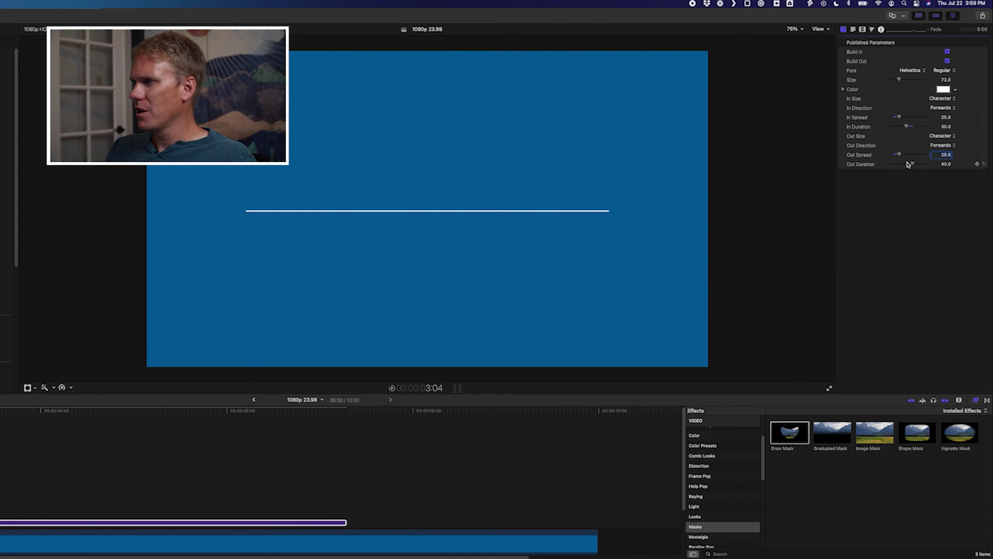
click(942, 164)
text(30)
key(Return)
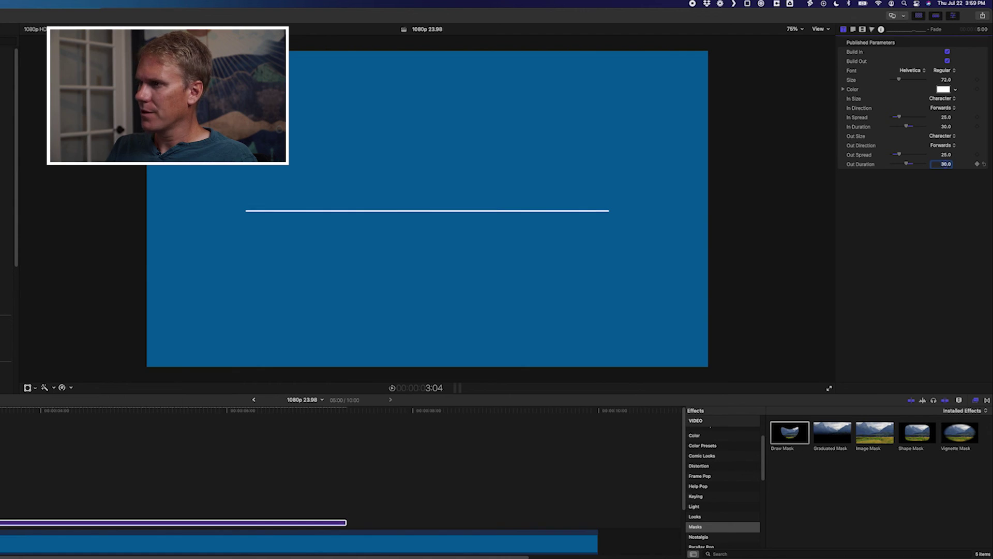
key(space)
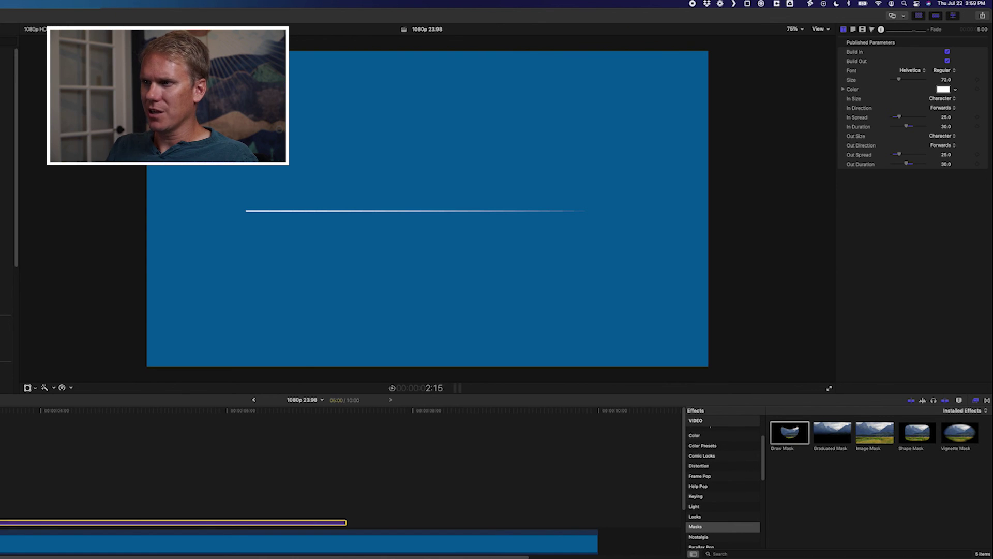
click(568, 214)
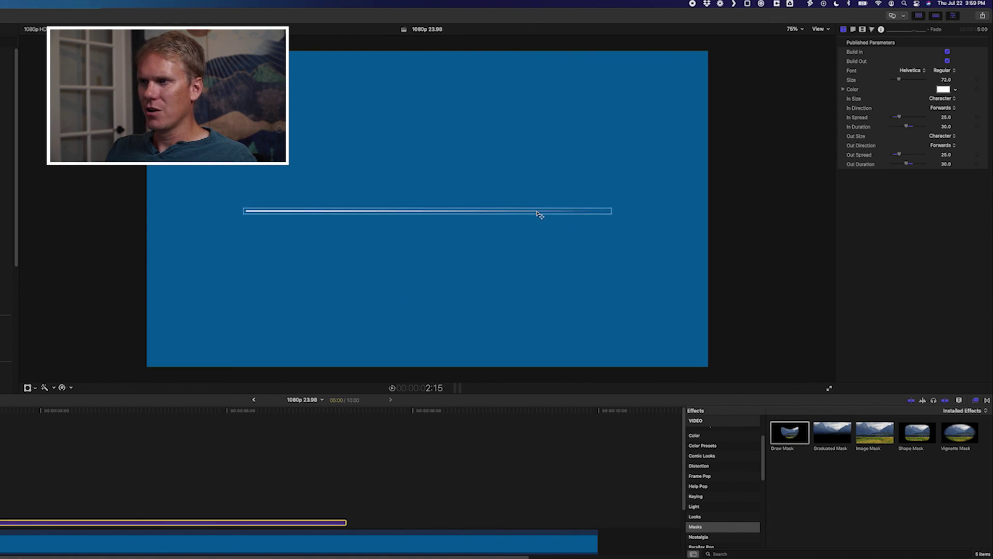
key(space)
Step: Thin the line by setting the text Size to 40, lengthen it with more underscores, and play the animation
click(853, 30)
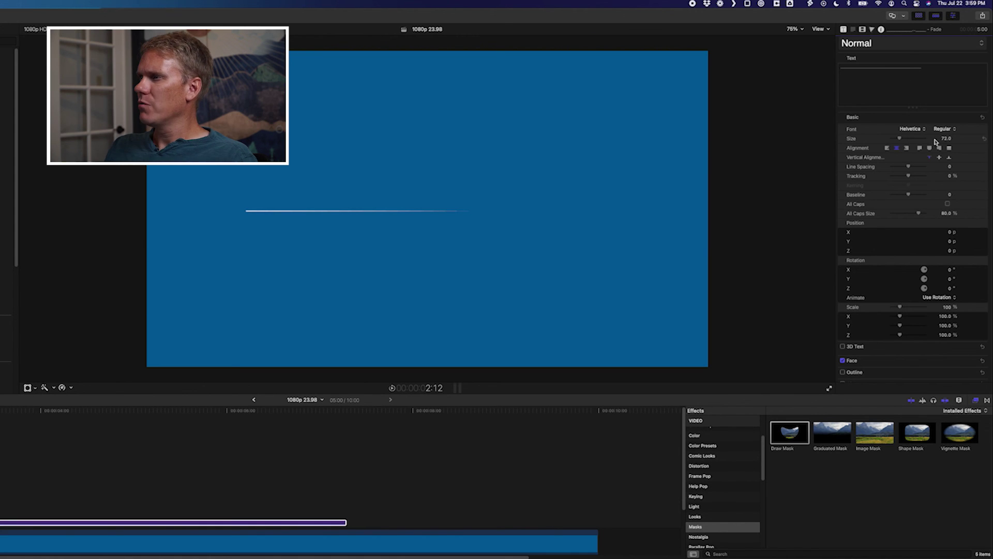
drag(901, 139, 895, 138)
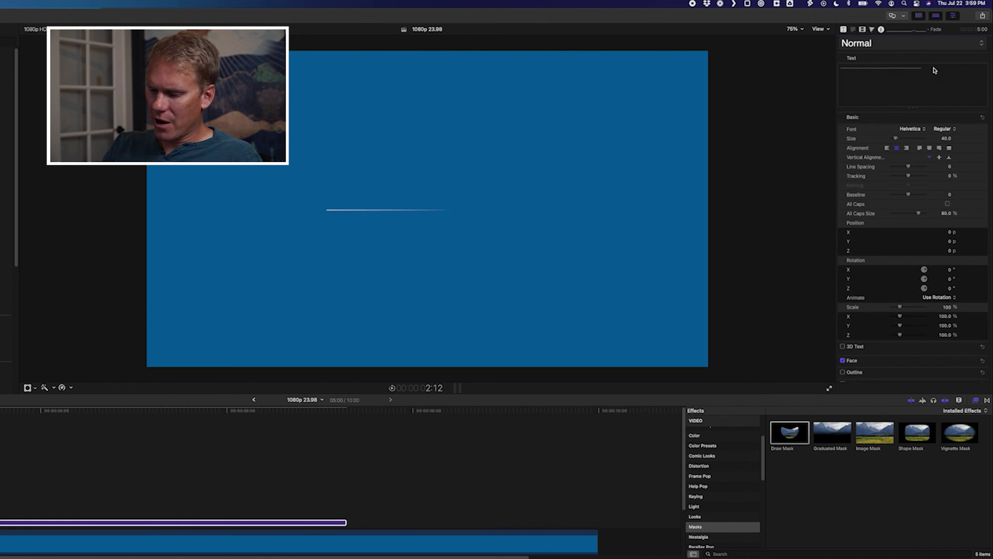
text(___________)
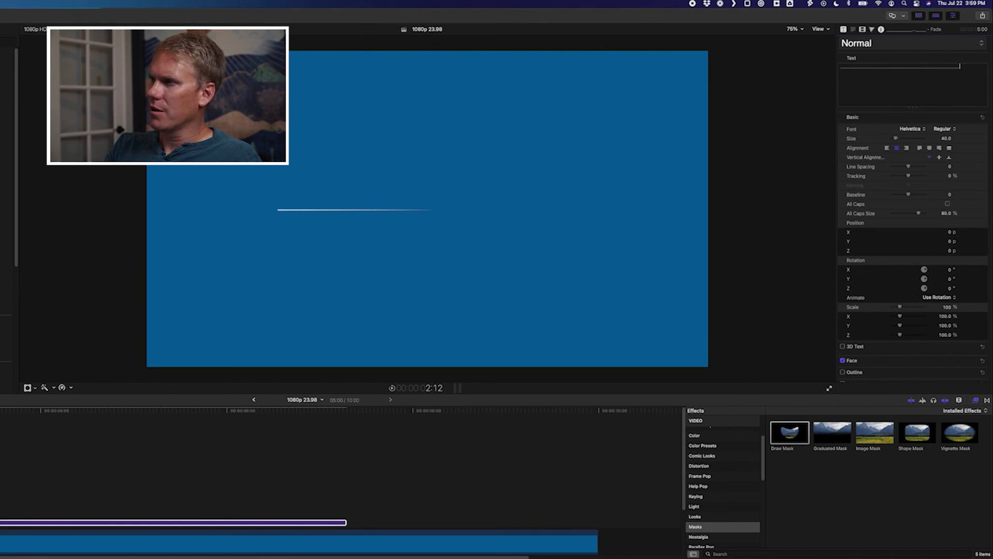
text(________)
key(space)
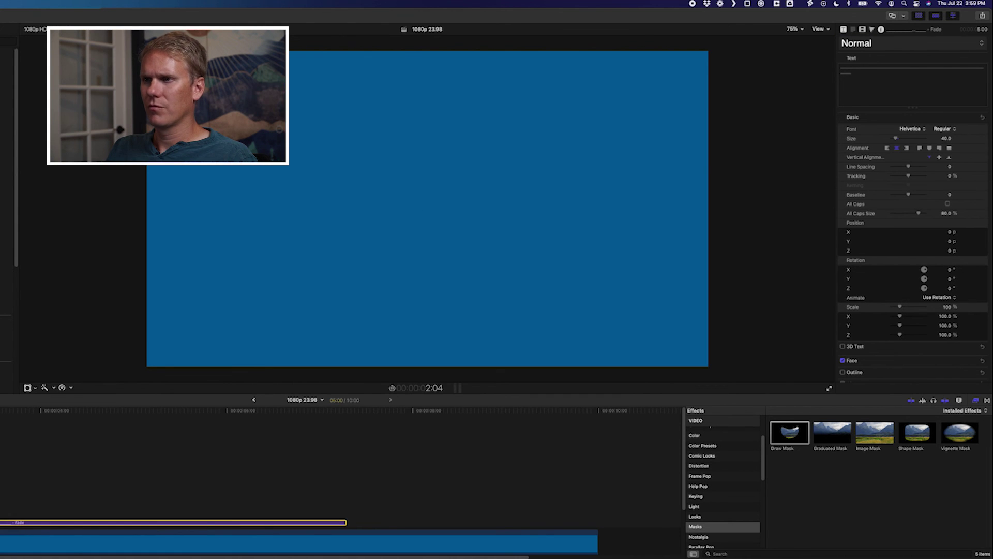
key(space)
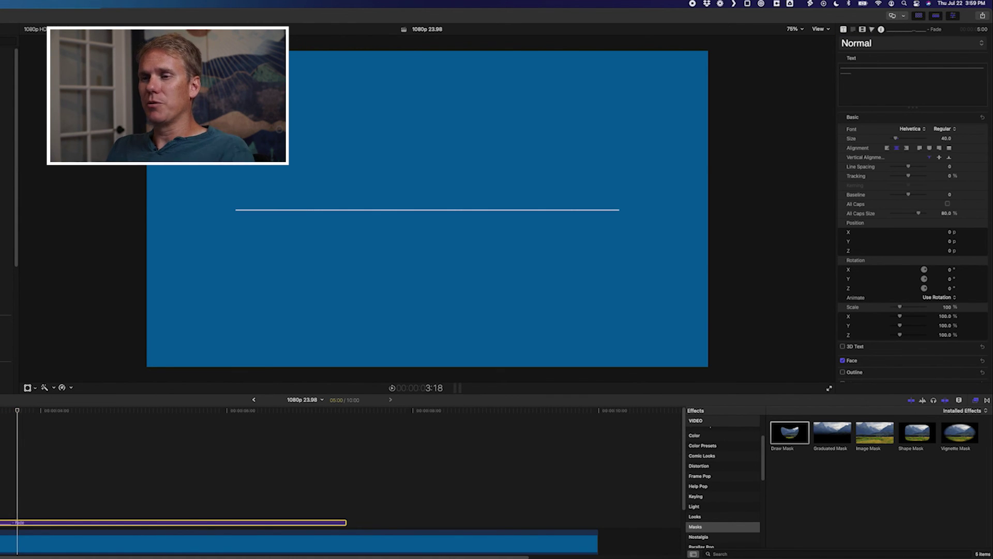
Step: Change the title's font to Gurmukhi Sangam MN for a dashed line and play the animation
click(922, 129)
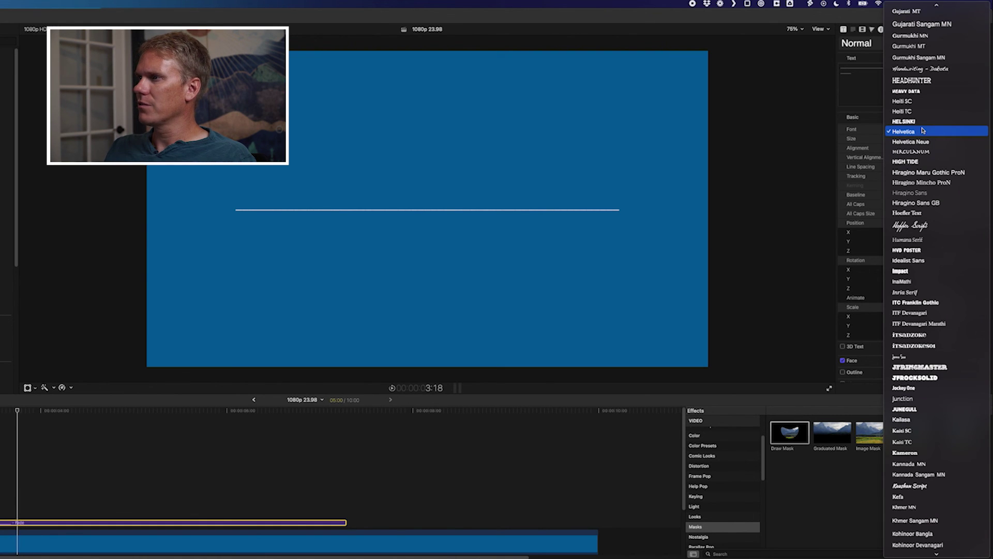
click(935, 58)
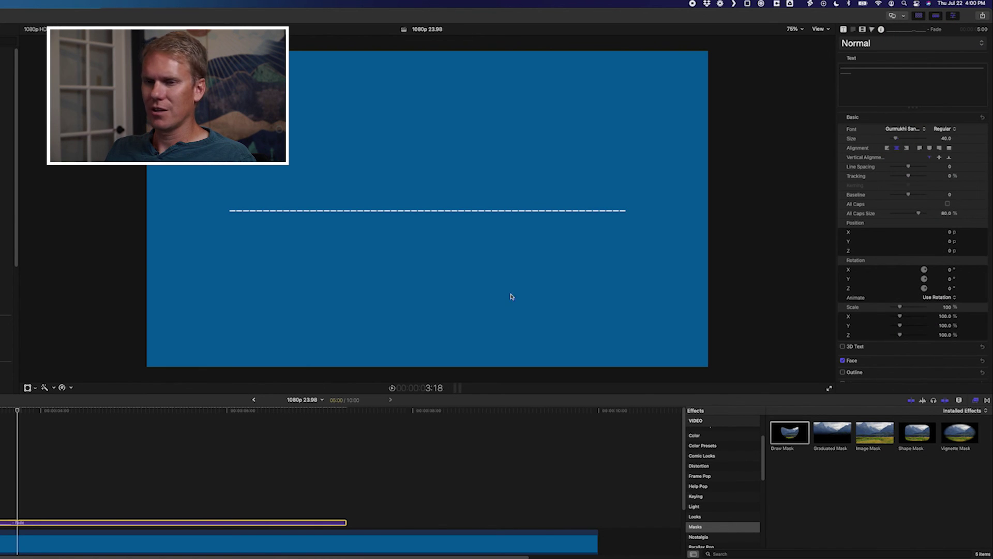
key(space)
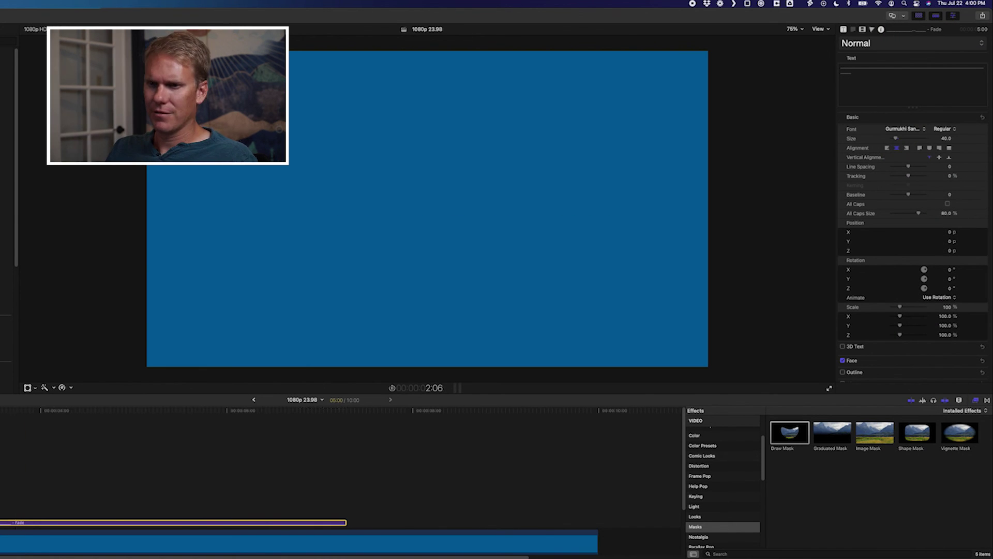
Step: Change the dashed line's Face color from white to a pinkish red
scroll(941, 288, down, 2)
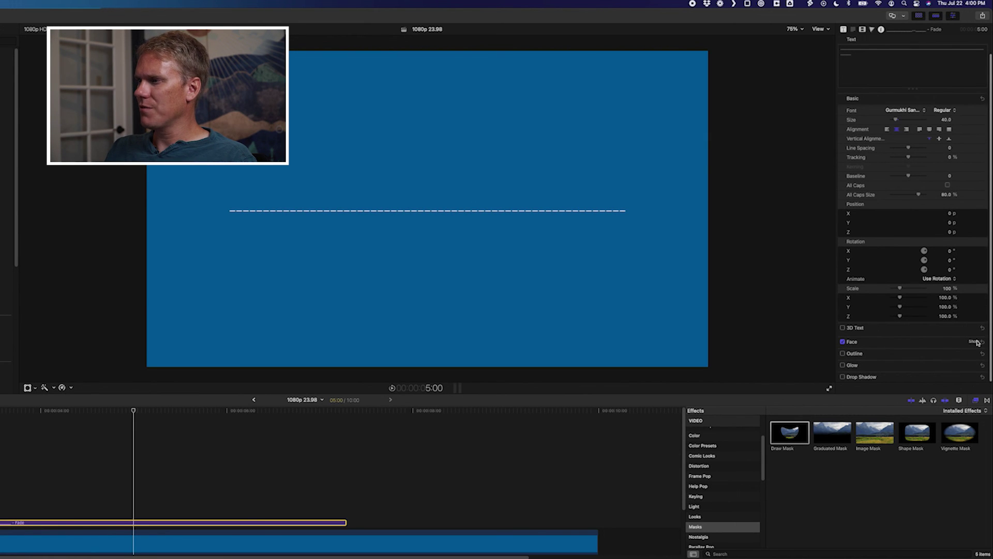
click(975, 342)
scroll(921, 339, down, 3)
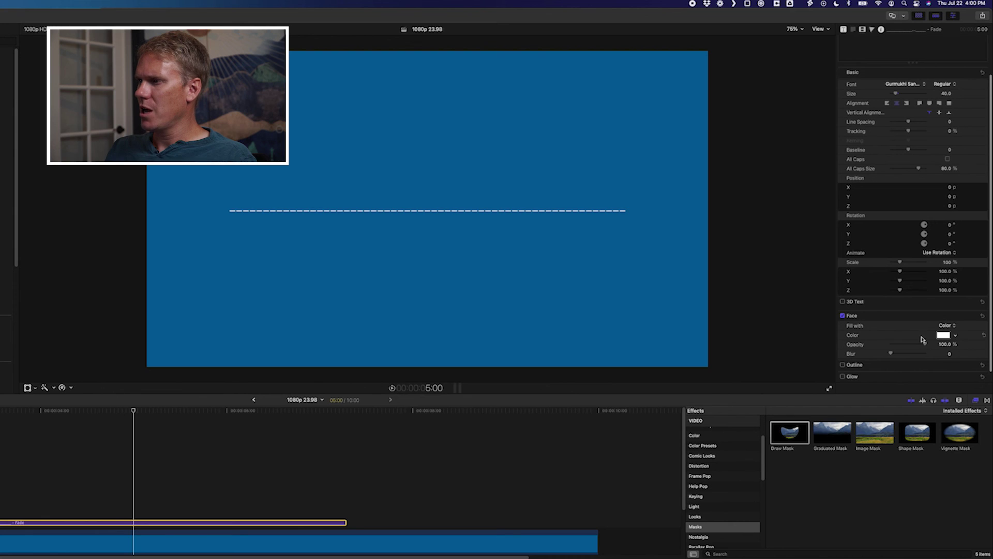
click(942, 335)
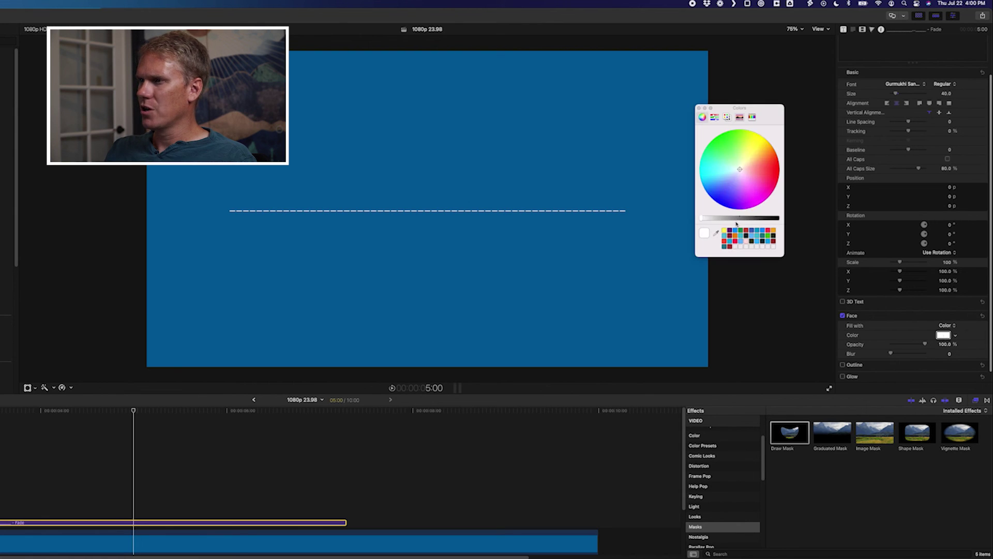
drag(729, 221, 698, 218)
click(766, 181)
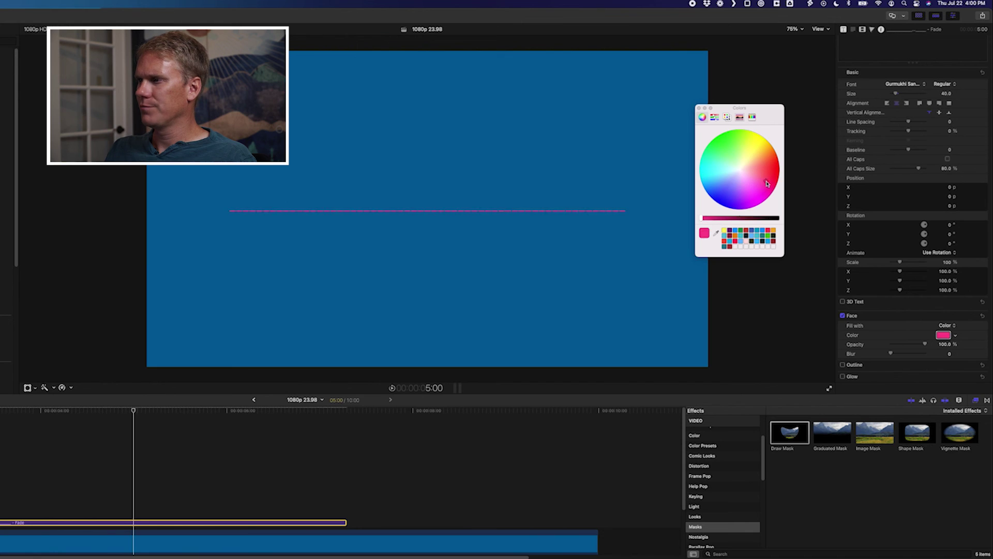
Step: Thicken the dashed line by setting the text Size to 117, and delete underscores until both ends fit inside the frame
scroll(938, 288, up, 3)
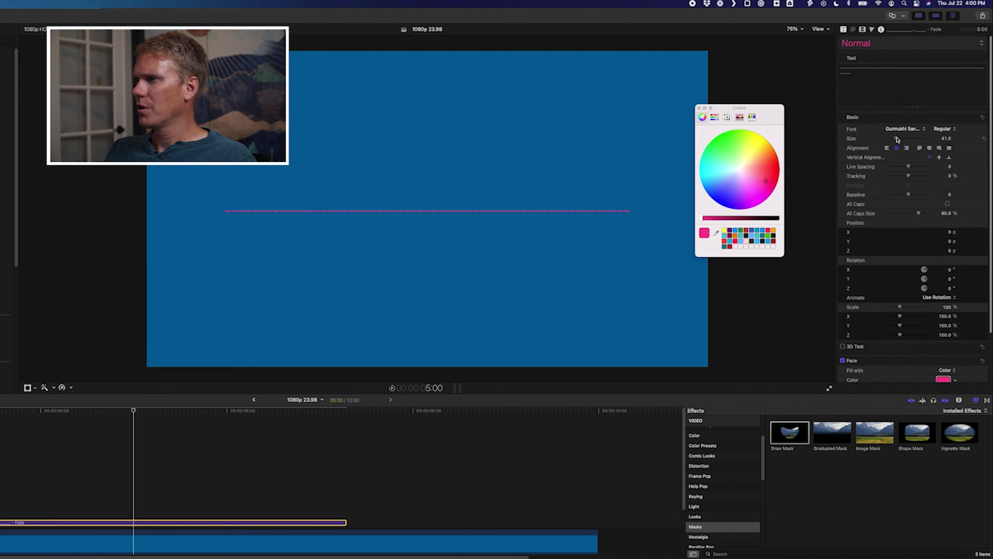
drag(896, 139, 905, 139)
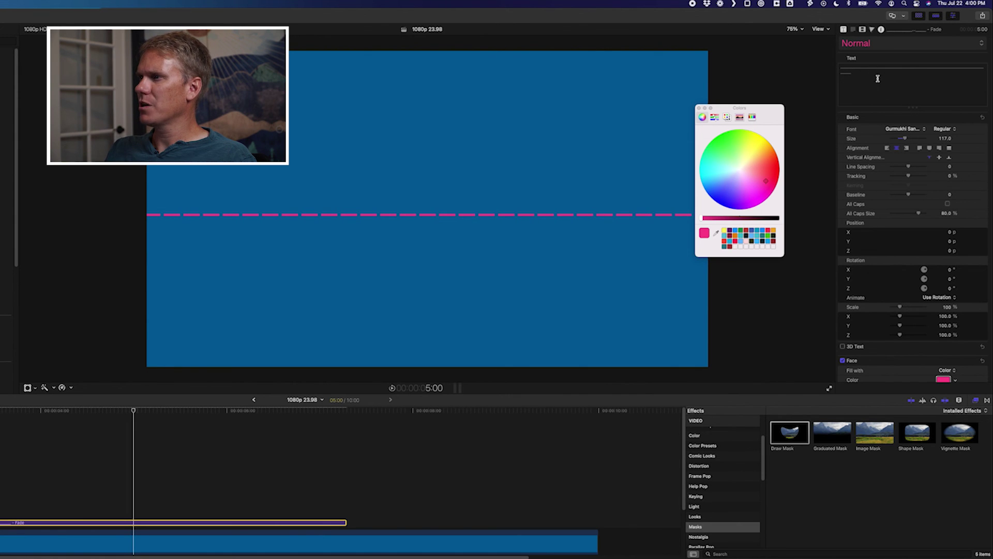
click(875, 75)
shift+click(953, 68)
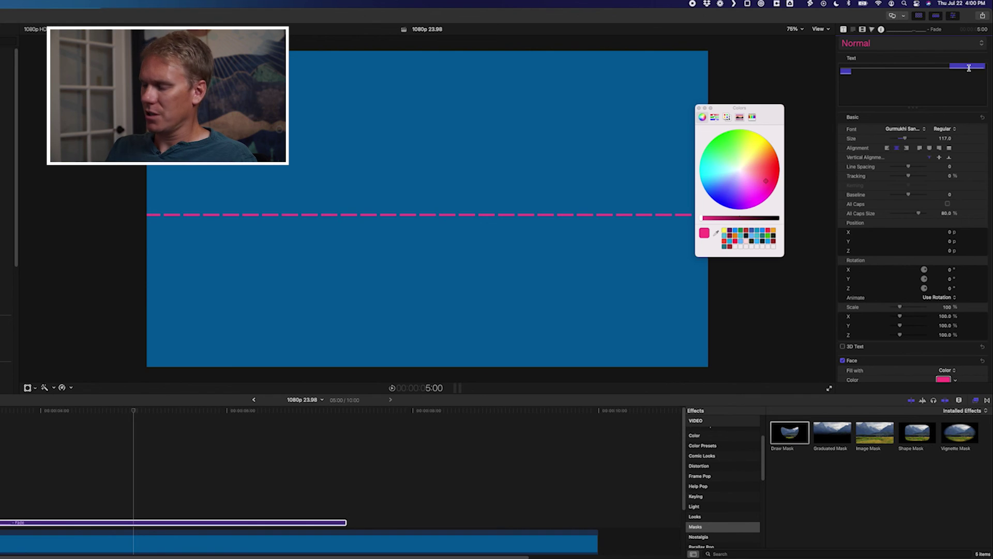
key(BackSpace)
key(BackSpace)
key(BackSpace)
key(BackSpace)
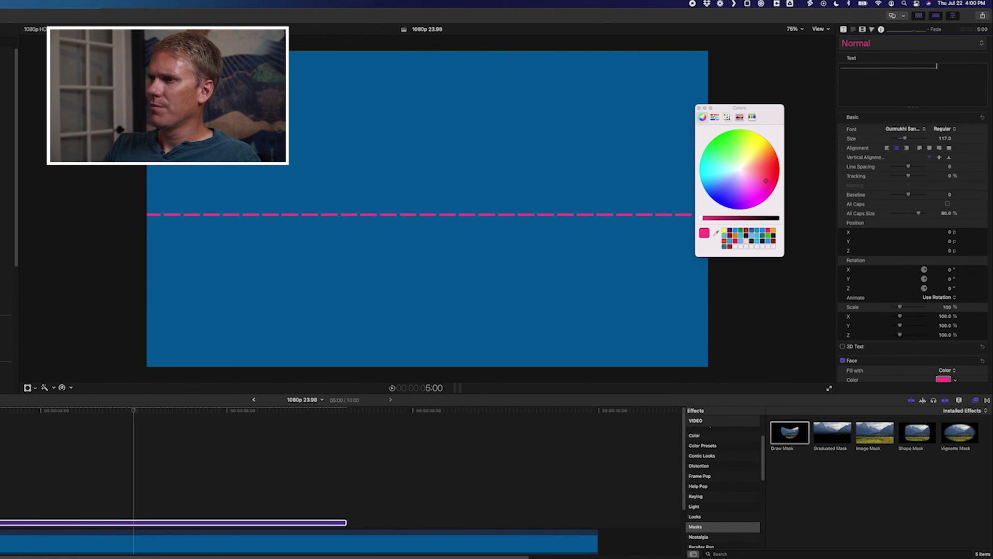
key(BackSpace)
key(BackSpace)
key(BackSpace)
key(BackSpace)
key(BackSpace)
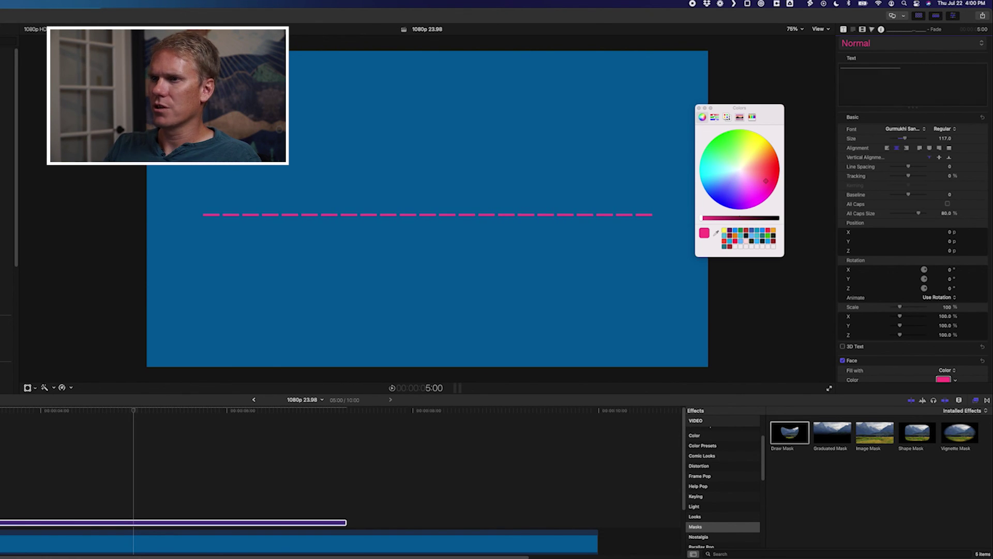